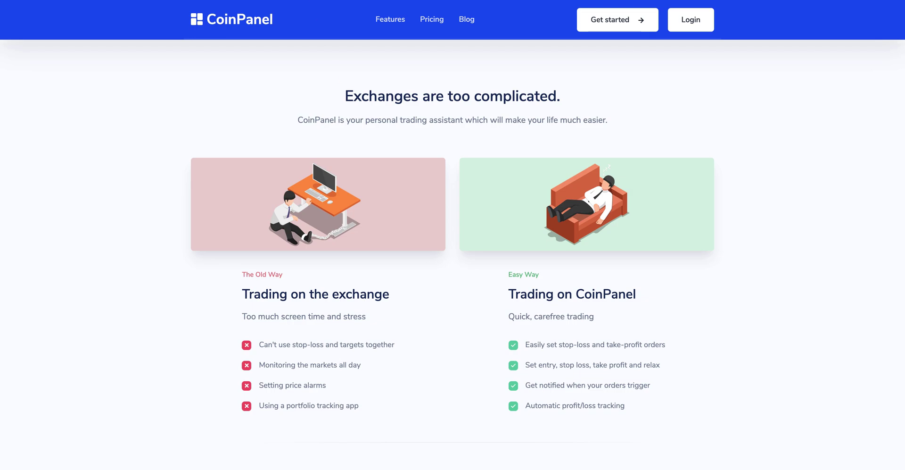
Sign in to CoinPanel with the test account's e-mail and password, with Keep me logged in ticked.
scroll(293, 65, up, 7)
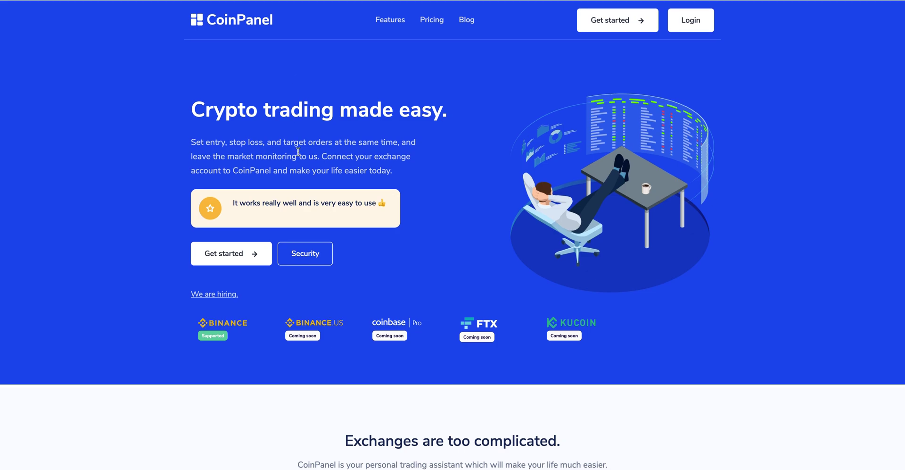
click(245, 253)
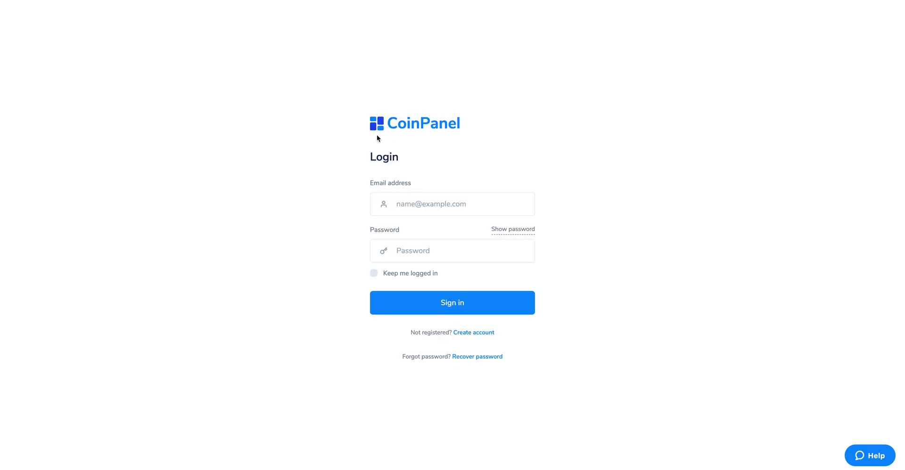
click(413, 203)
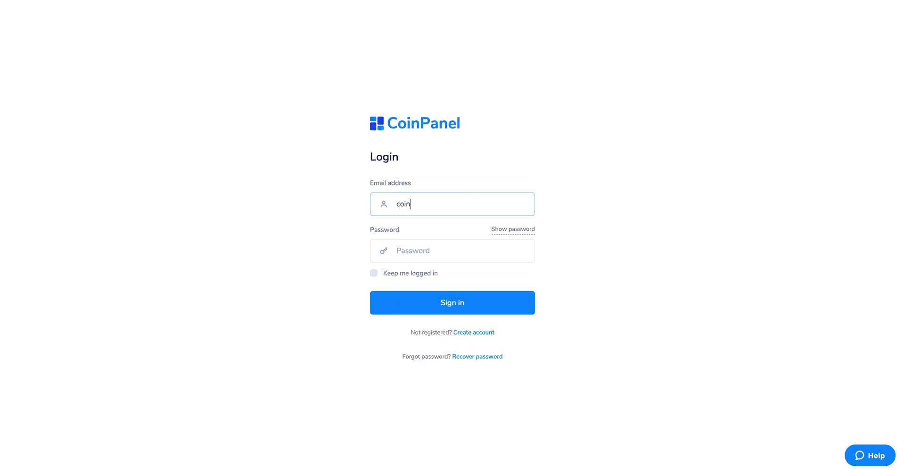
key(Tab)
text(******)
click(410, 273)
click(408, 308)
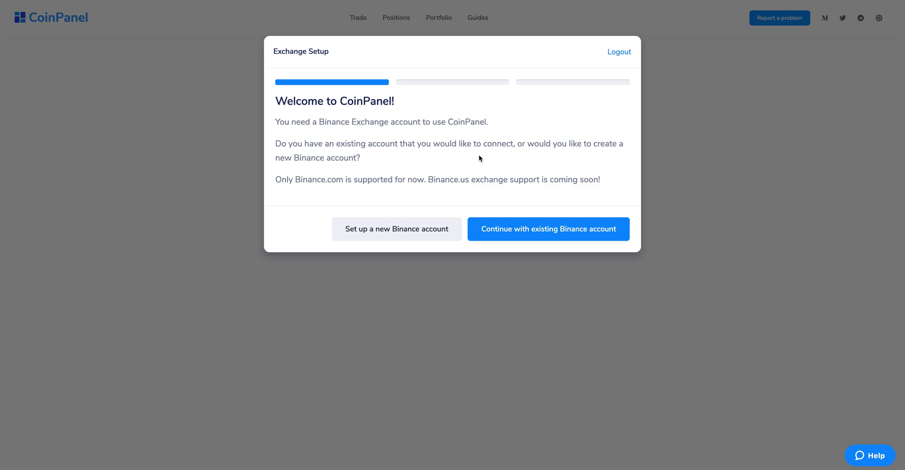
Check the Binance.com and Binance.us support note, then continue with an existing Binance account.
drag(296, 179, 343, 180)
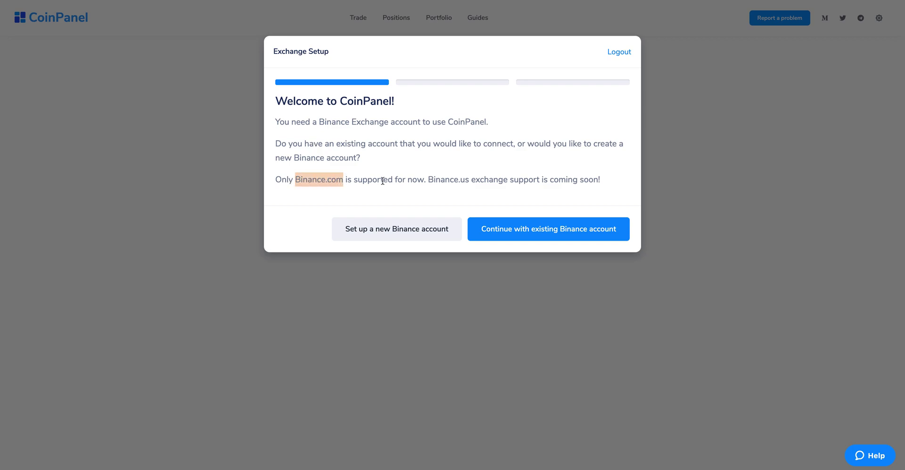
drag(429, 180, 468, 180)
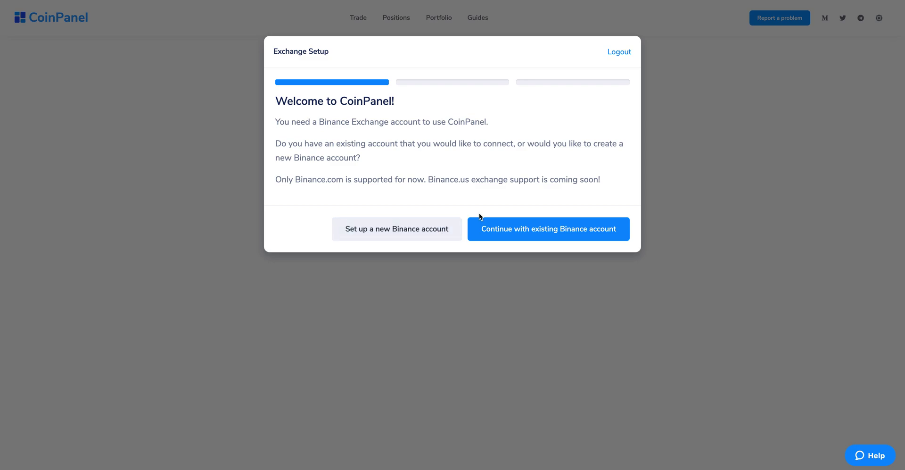
click(490, 239)
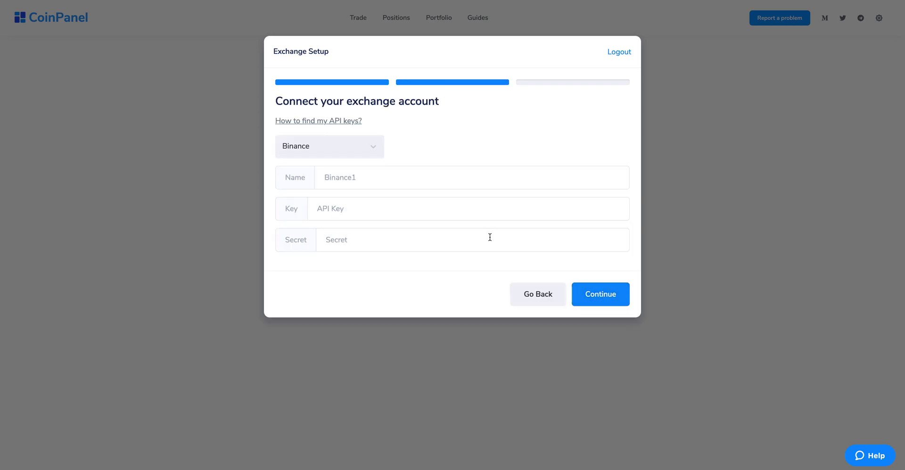
Name the Binance exchange connection 'Main'.
click(477, 183)
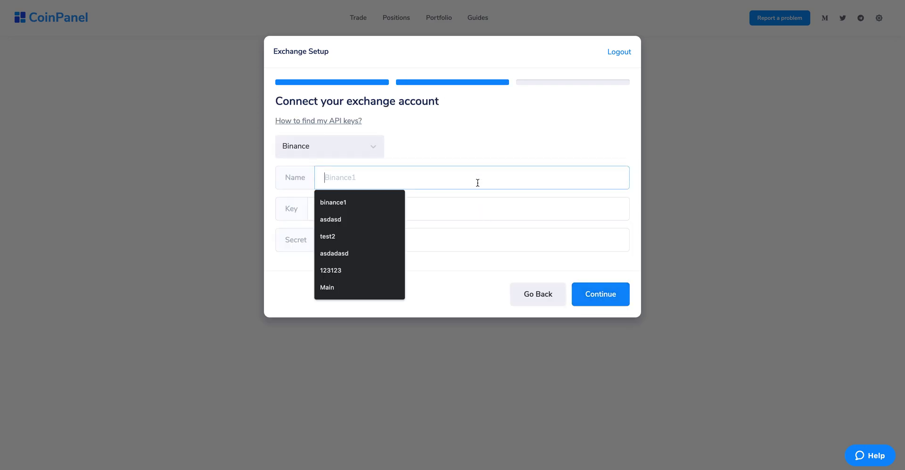
click(499, 144)
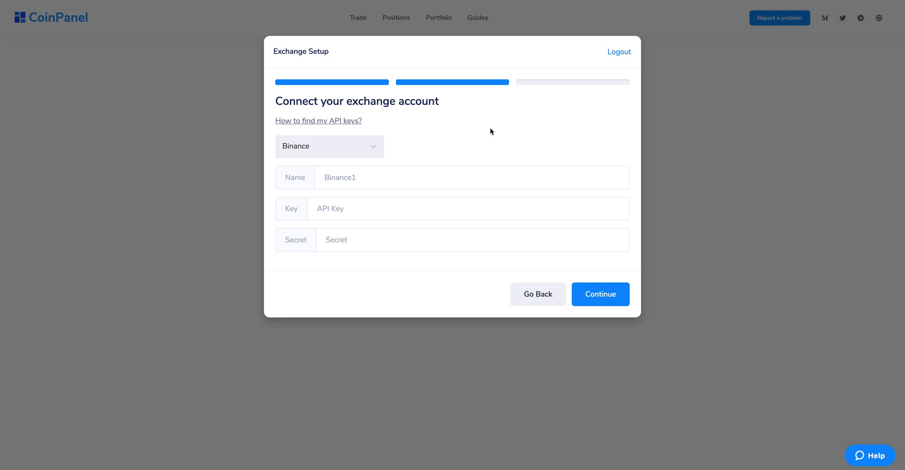
click(479, 171)
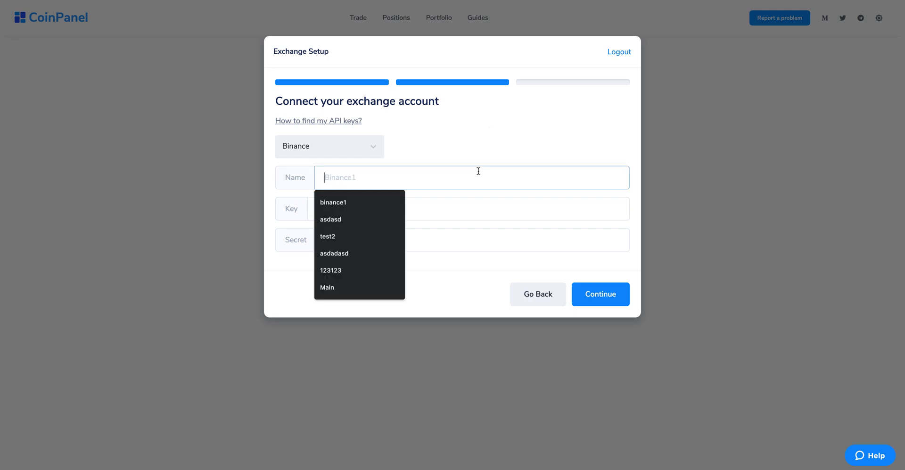
text(Main)
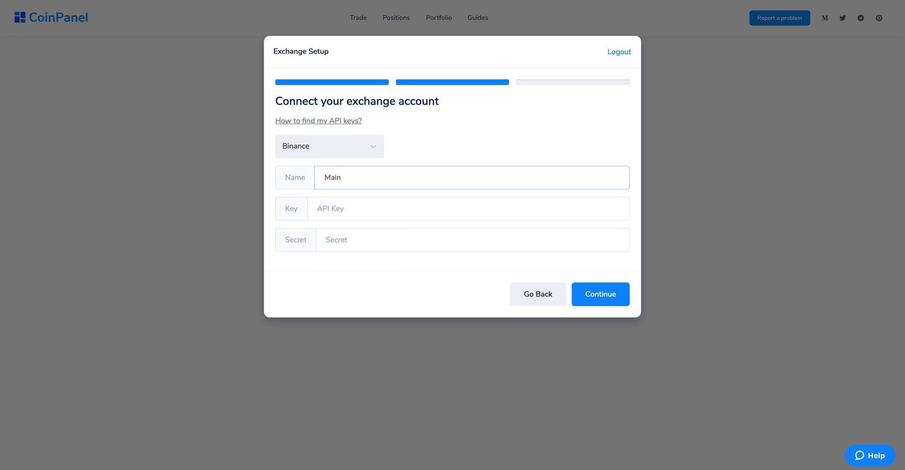
click(412, 129)
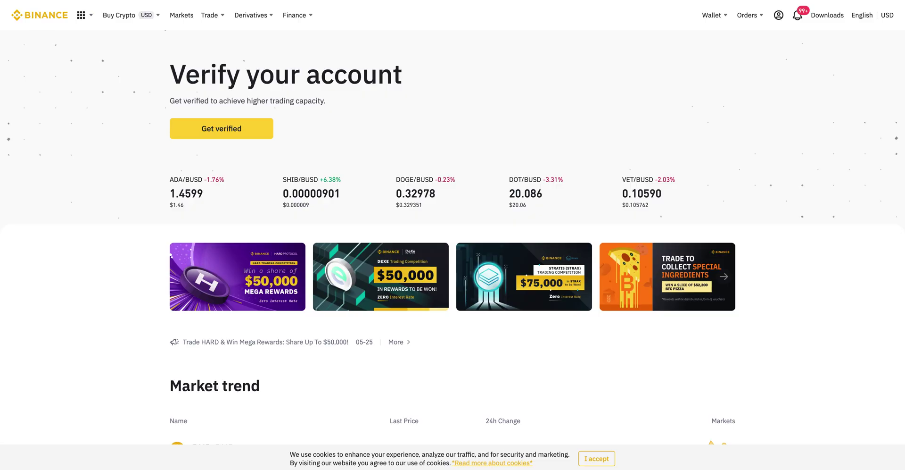
In Binance API Management, request a new API key labelled 'coinpanel'.
mouse_move(780, 20)
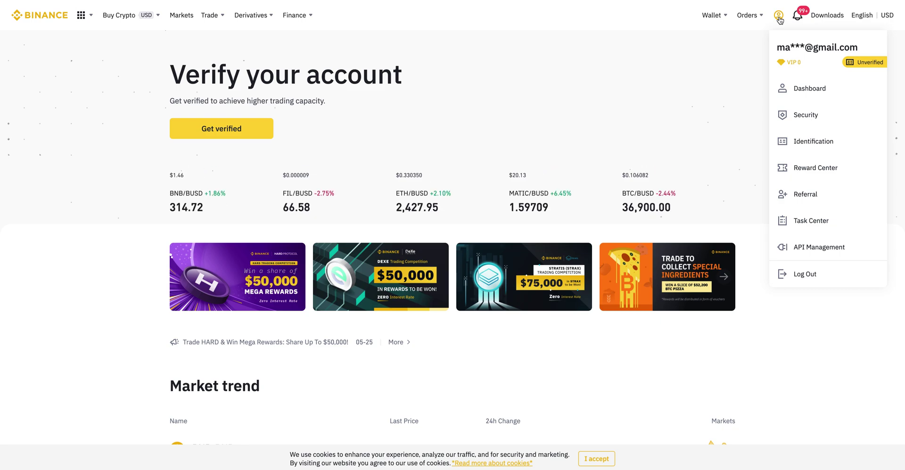
click(839, 251)
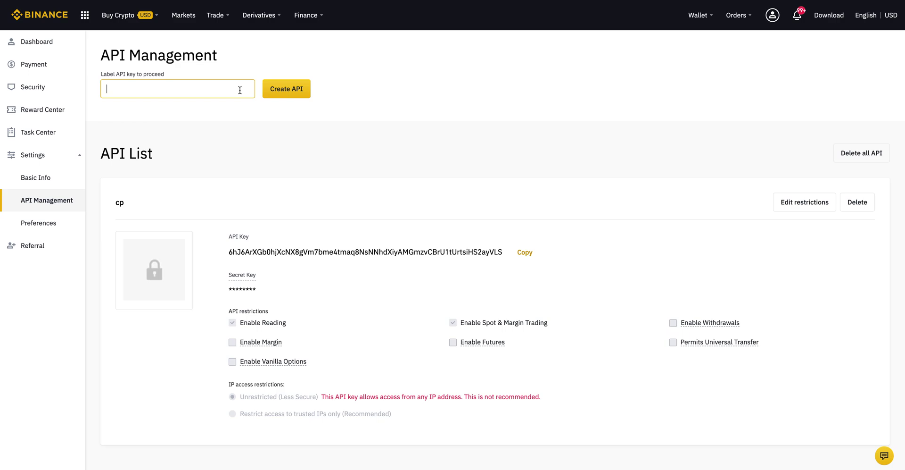
click(240, 90)
text(coinpanel)
click(308, 97)
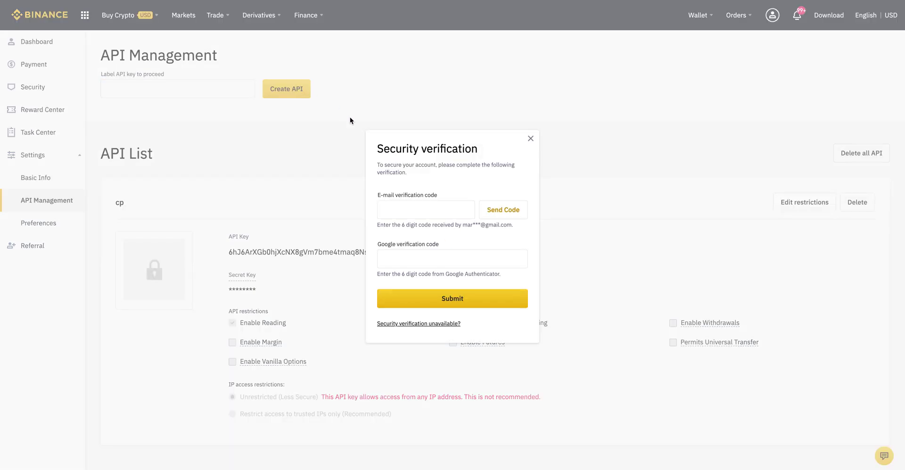
Send the e-mail code, enter the e-mail and Google Authenticator codes, and submit the verification.
click(502, 208)
click(469, 257)
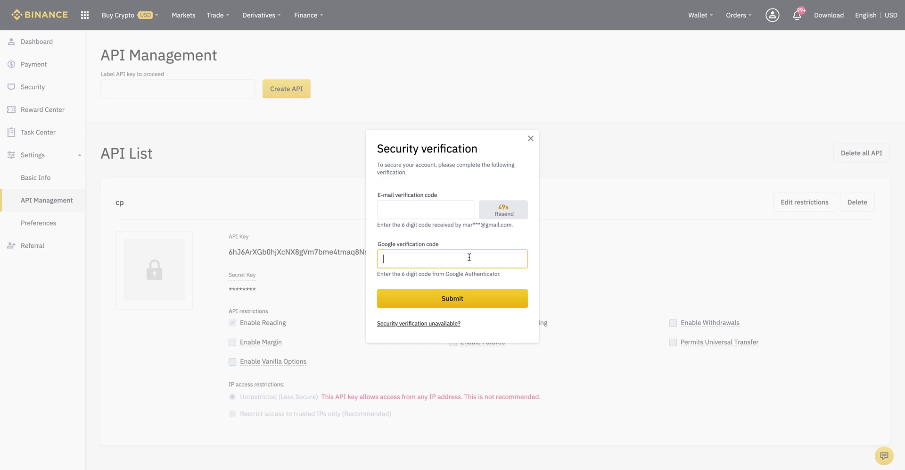
click(447, 207)
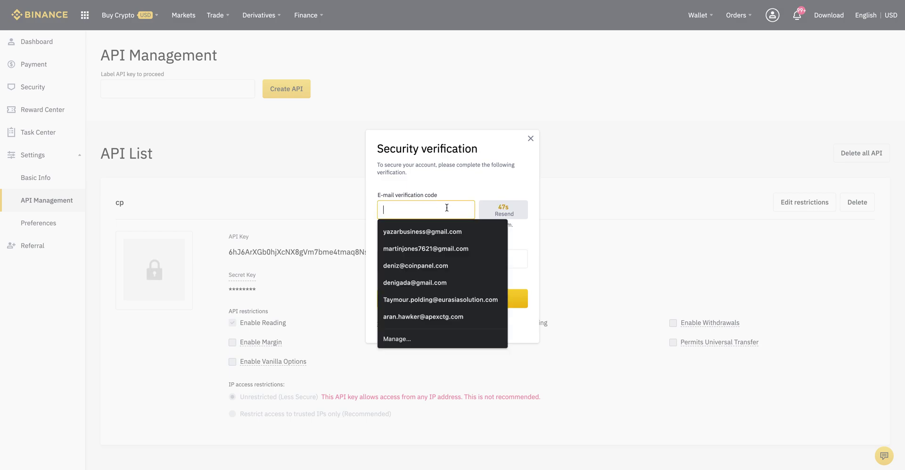
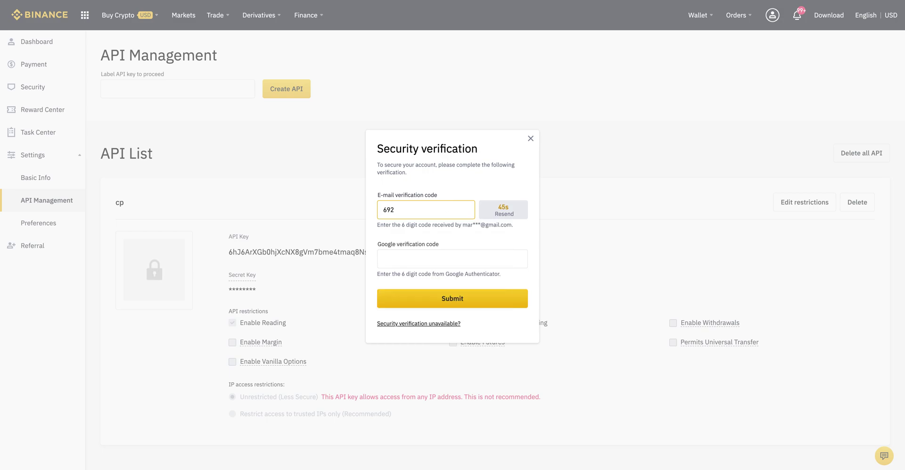
click(437, 257)
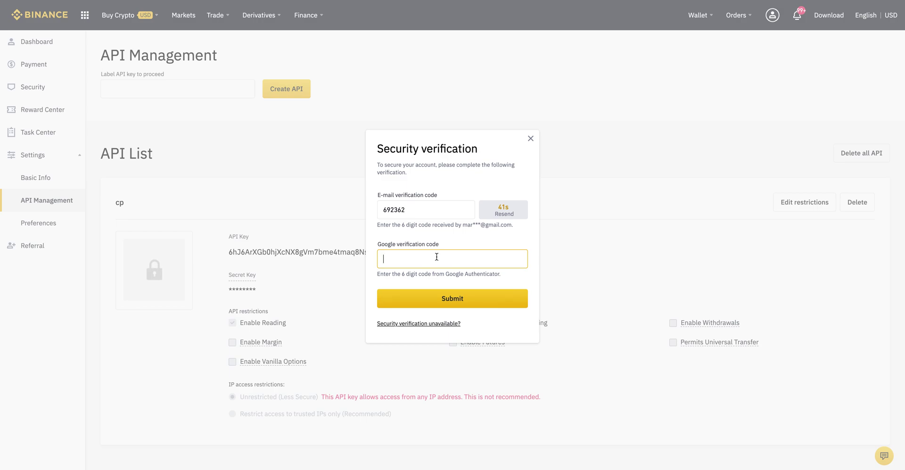
click(456, 302)
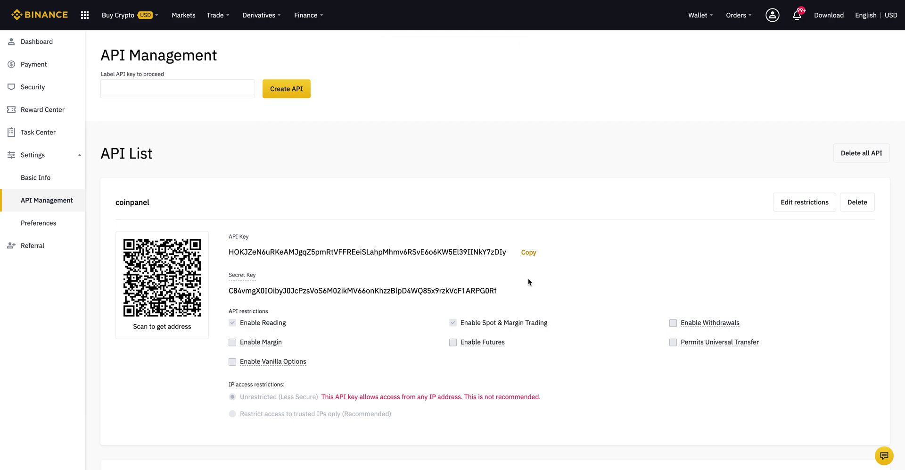
Copy the new Binance API key into CoinPanel's Key field.
click(532, 255)
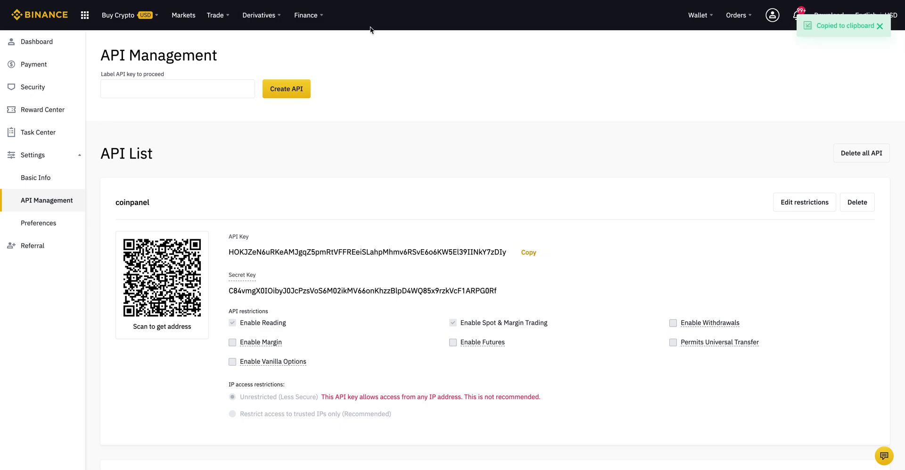
key(ctrl+Tab)
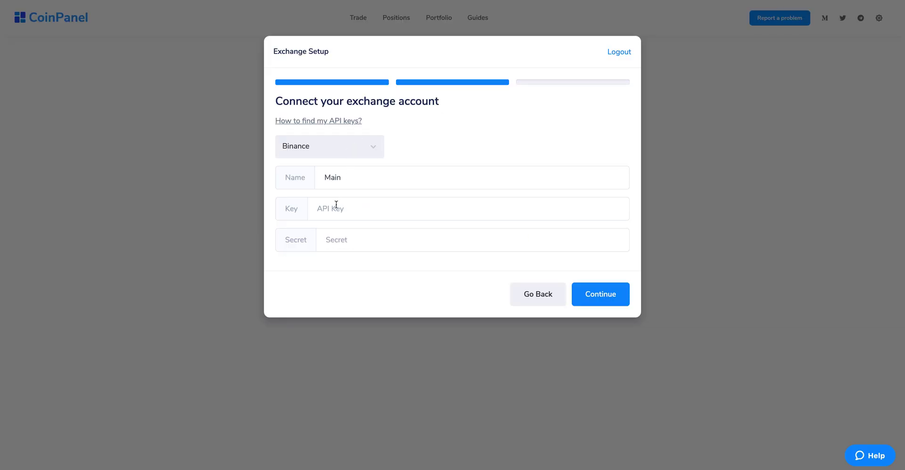
click(327, 206)
key(ctrl+v)
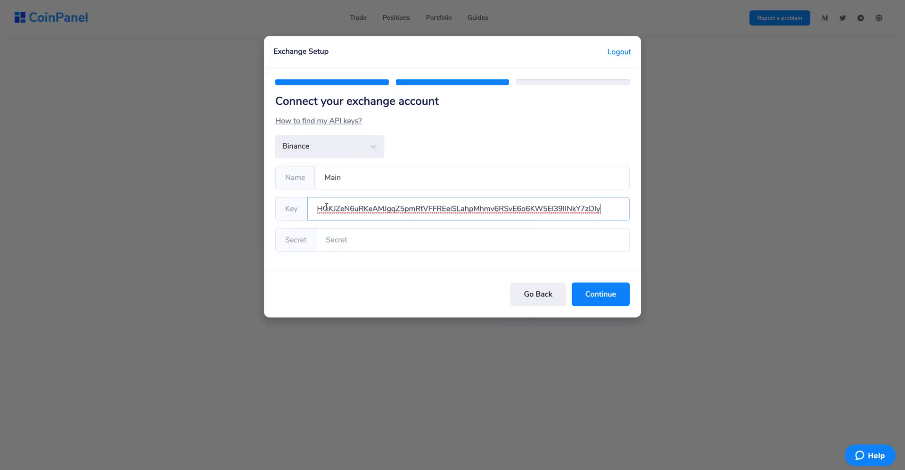
Copy the Binance secret key into CoinPanel's Secret field and submit the connection.
key(ctrl+Tab)
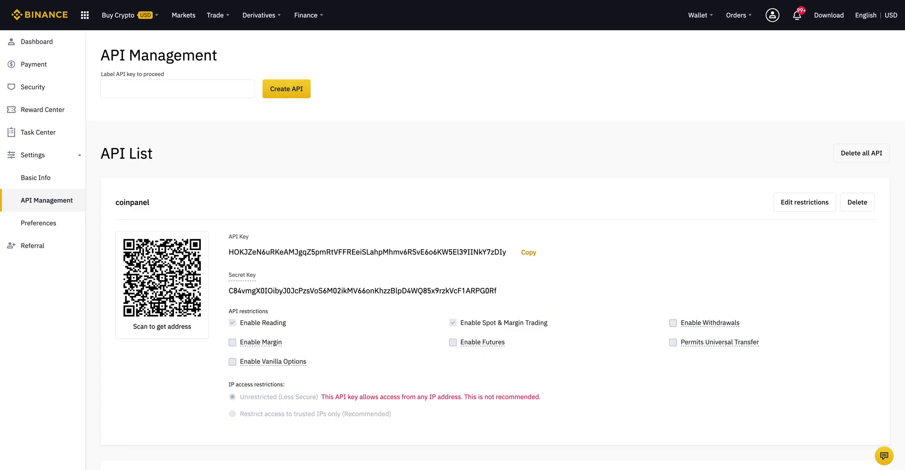
double_click(443, 290)
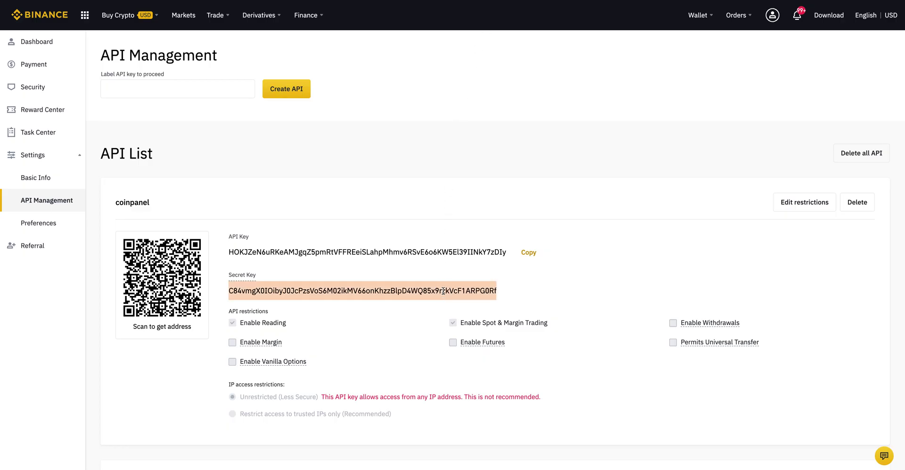
right_click(443, 290)
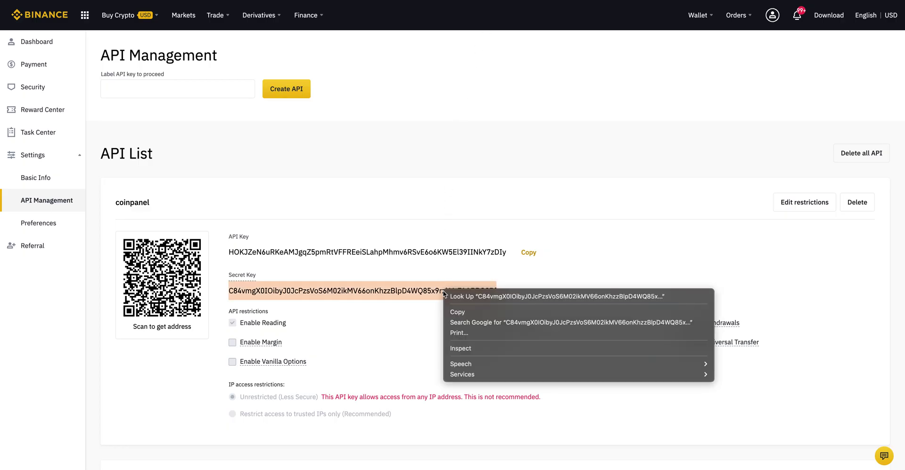
click(466, 310)
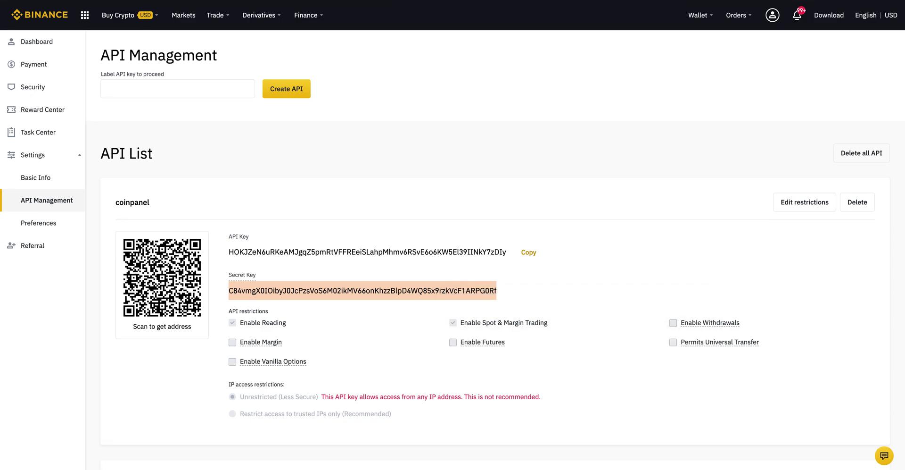
key(ctrl+Tab)
click(381, 240)
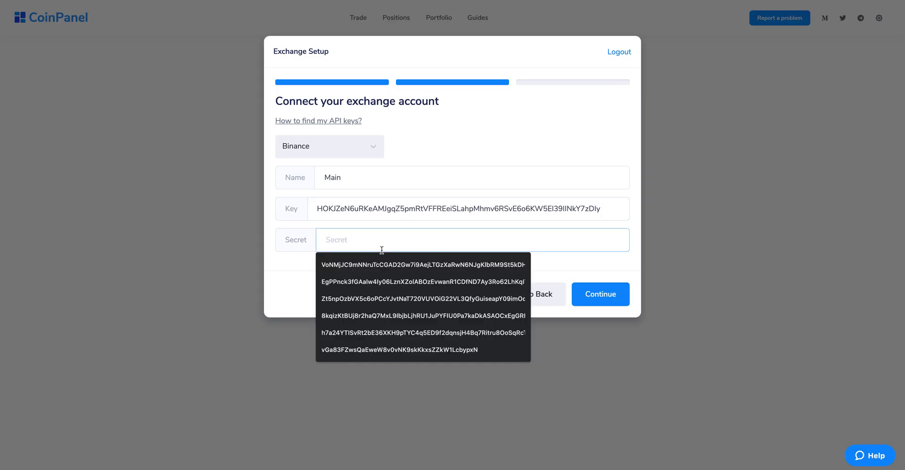
key(ctrl+v)
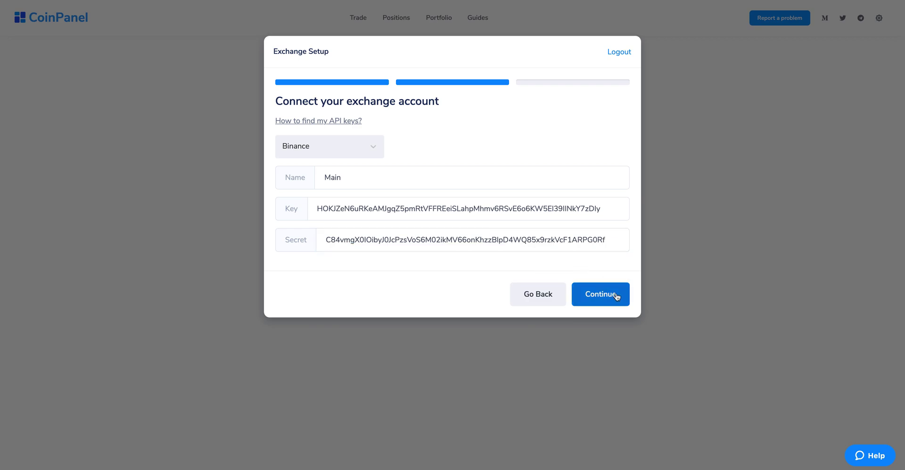
click(623, 297)
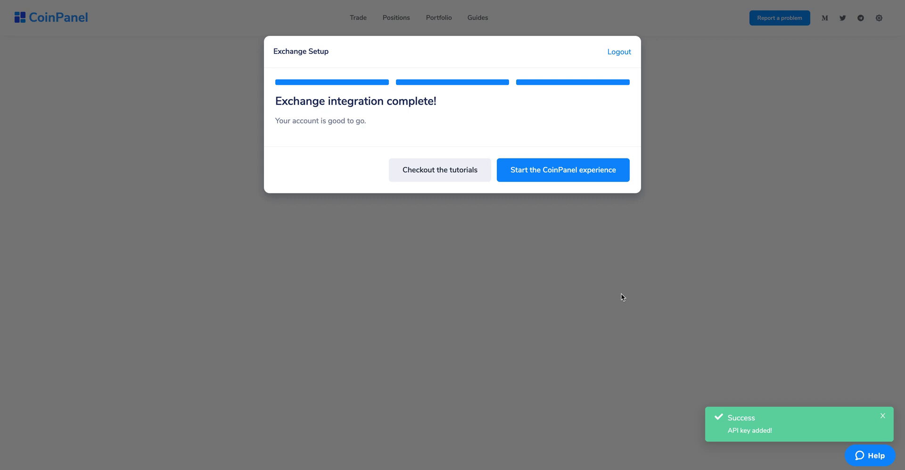
Enter the trading app, skip the tour, dismiss the BNB notice and zoom tip, then view Positions.
click(606, 181)
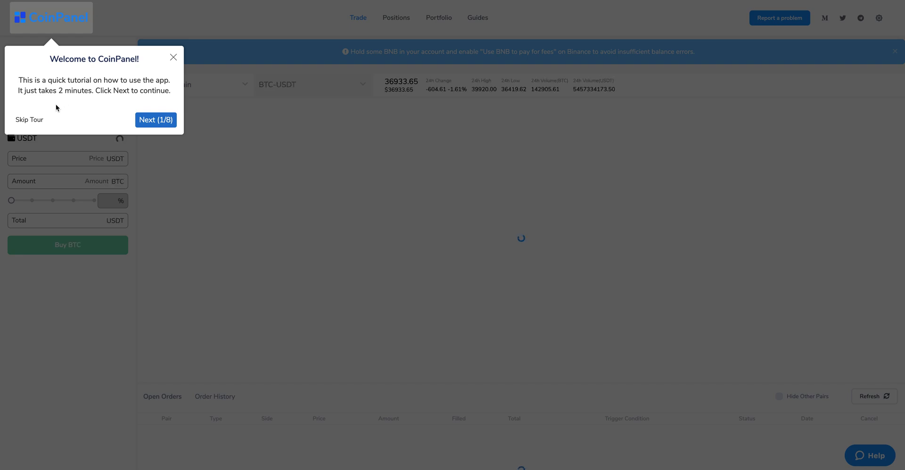
click(36, 125)
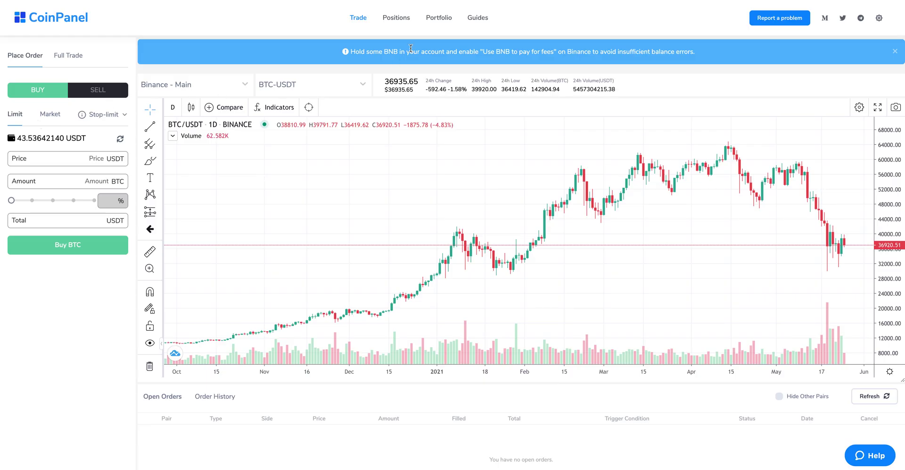
click(895, 52)
scroll(523, 166, down, 3)
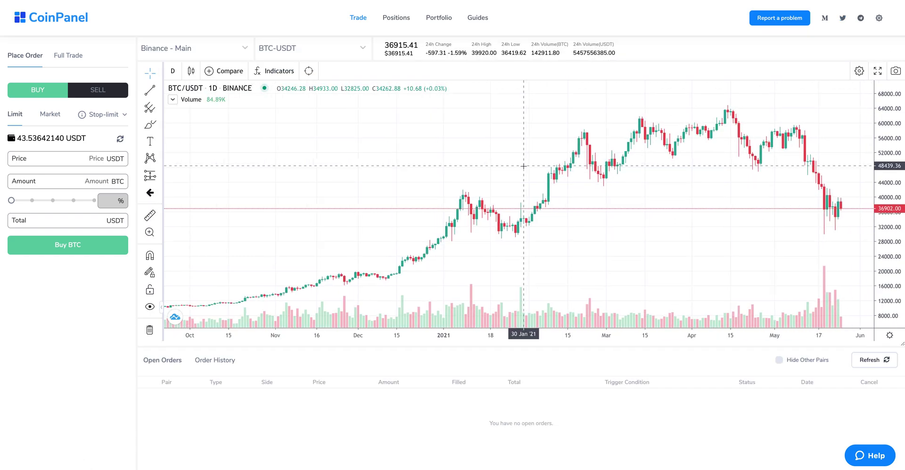
click(632, 295)
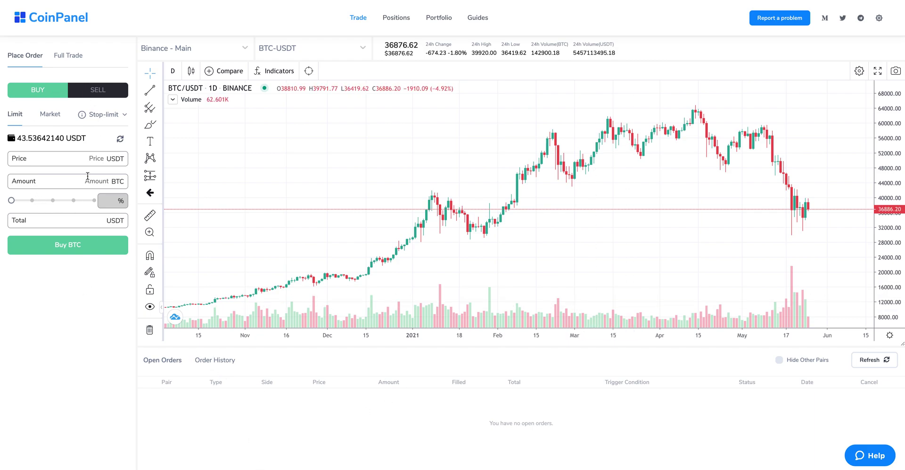
click(409, 24)
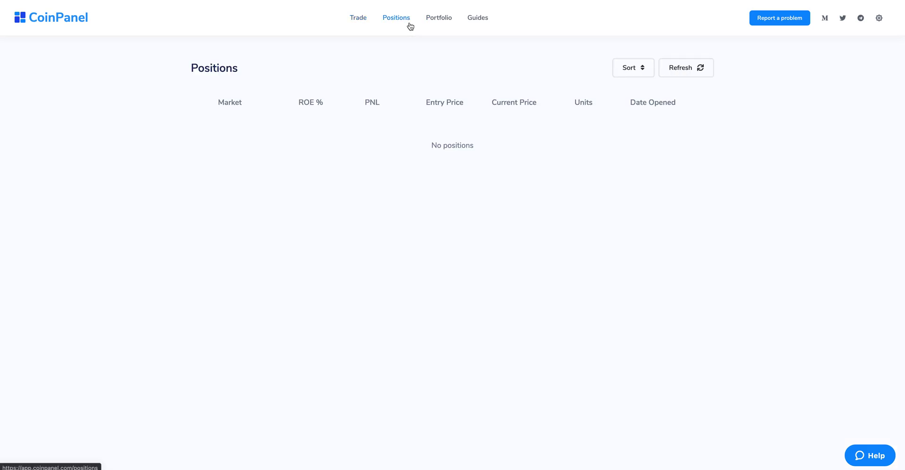
Browse the Portfolio, Trade and Positions pages in turn to check balances and empty positions.
click(439, 23)
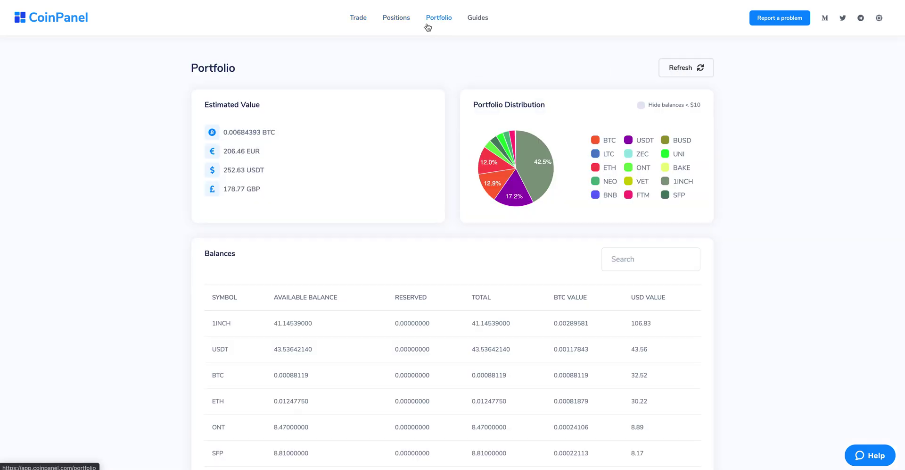
click(366, 24)
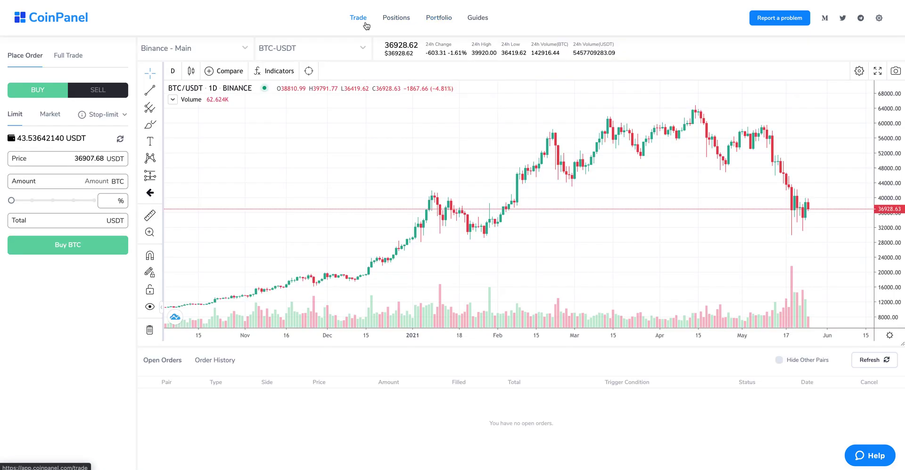
click(408, 18)
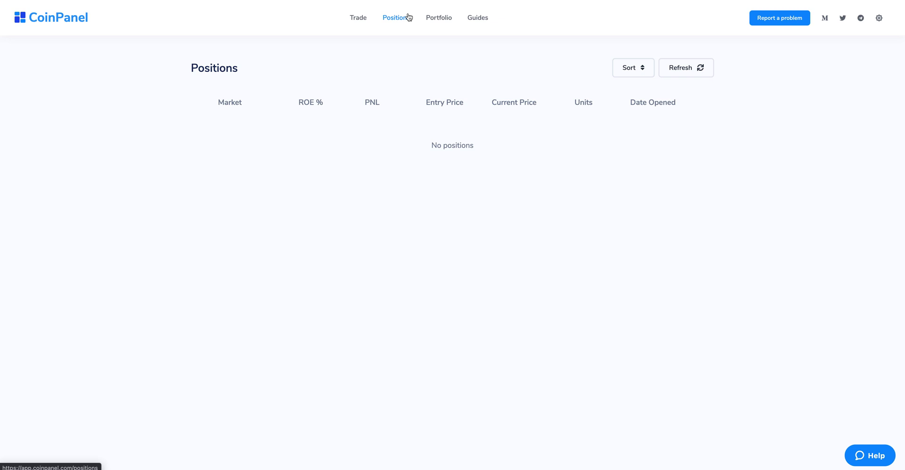
click(432, 19)
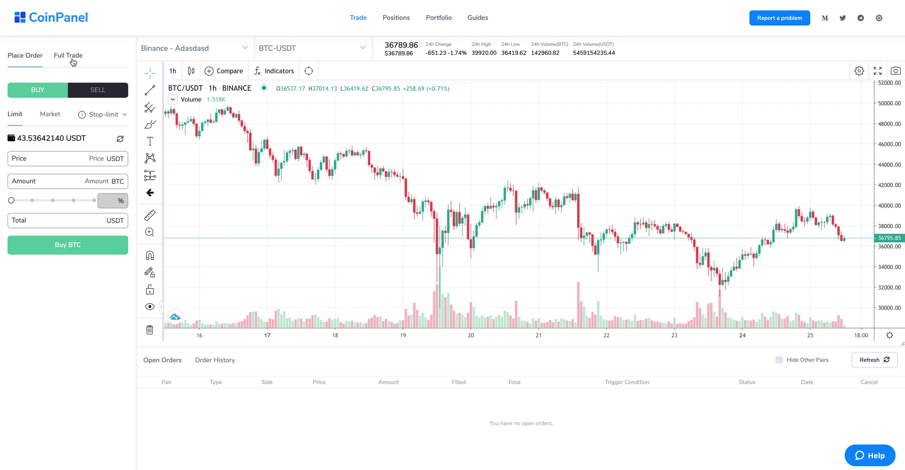
Switch the order panel to Full Trade, then zoom out and pan the hourly chart.
click(72, 57)
scroll(368, 214, down, 3)
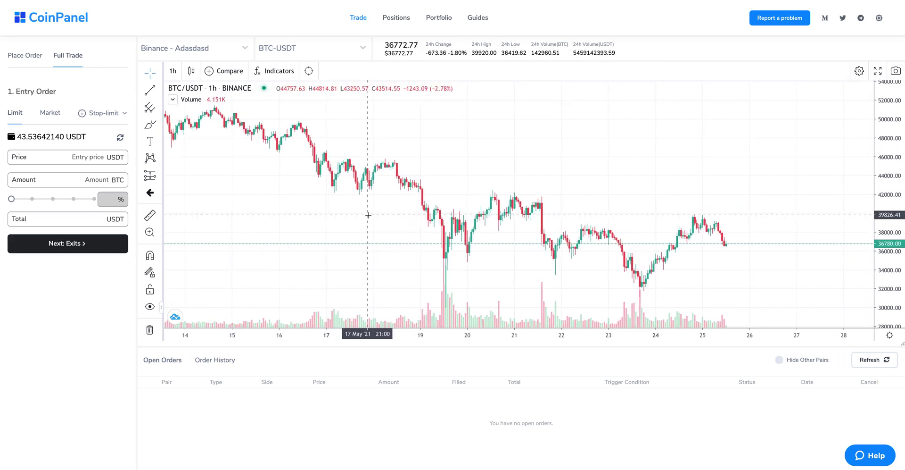
drag(875, 251, 785, 218)
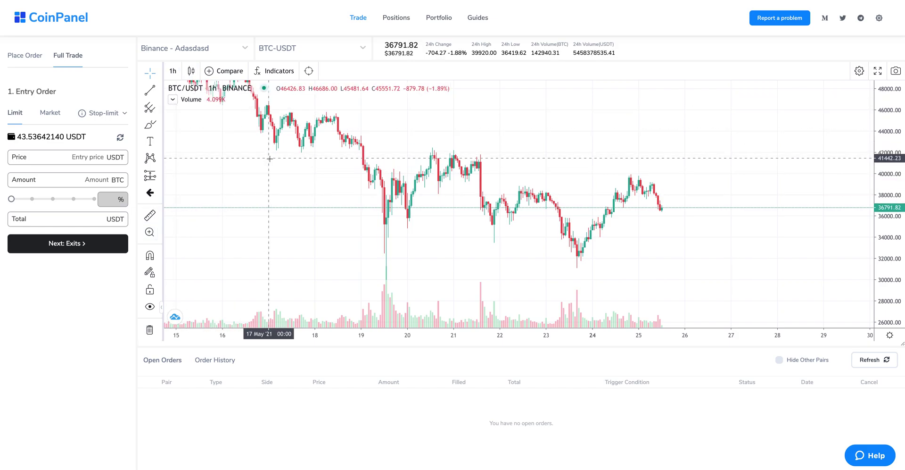
scroll(270, 158, down, 3)
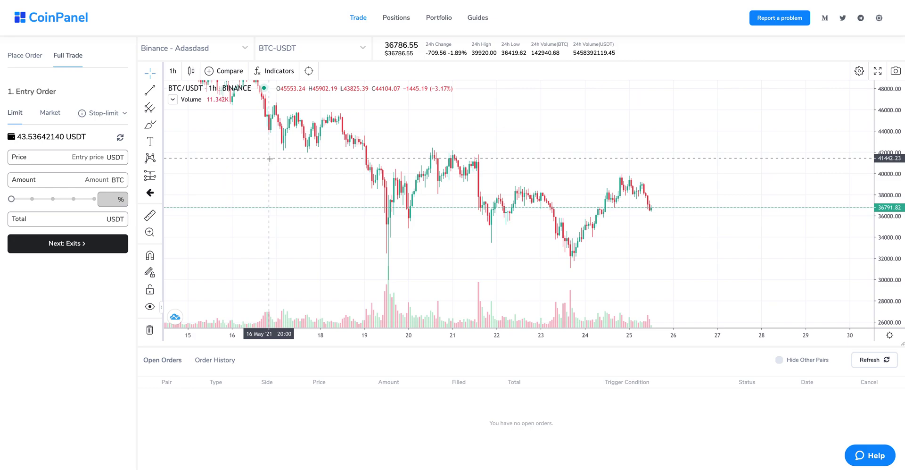
Place a long-position drawing on the BTC-USDT chart.
click(149, 175)
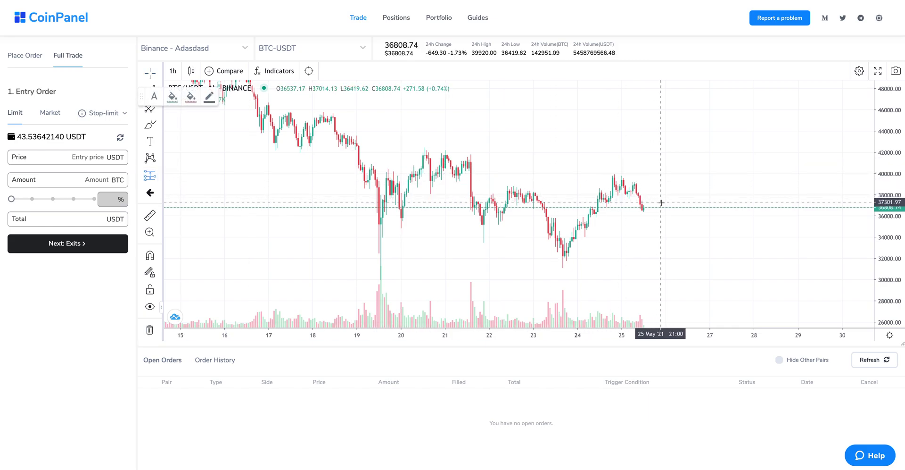
click(671, 232)
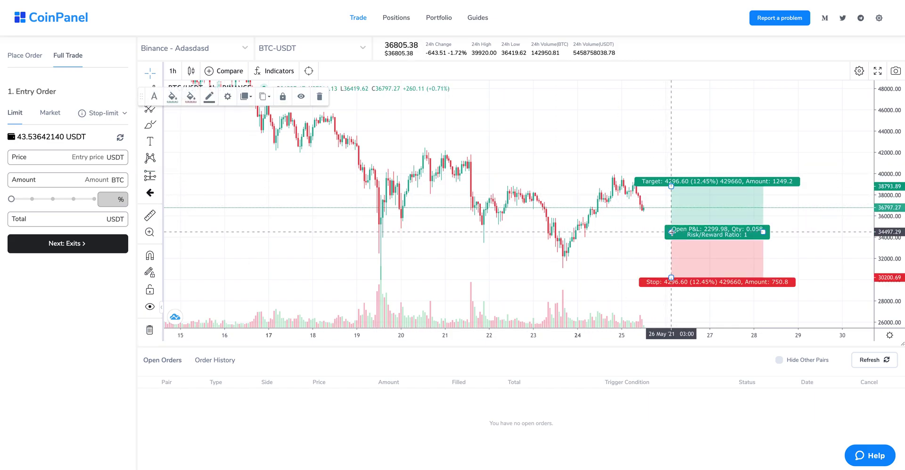
click(859, 218)
Drag the long position's target to about 41932 and its stop to about 31693.
scroll(858, 219, down, 1)
mouse_move(731, 212)
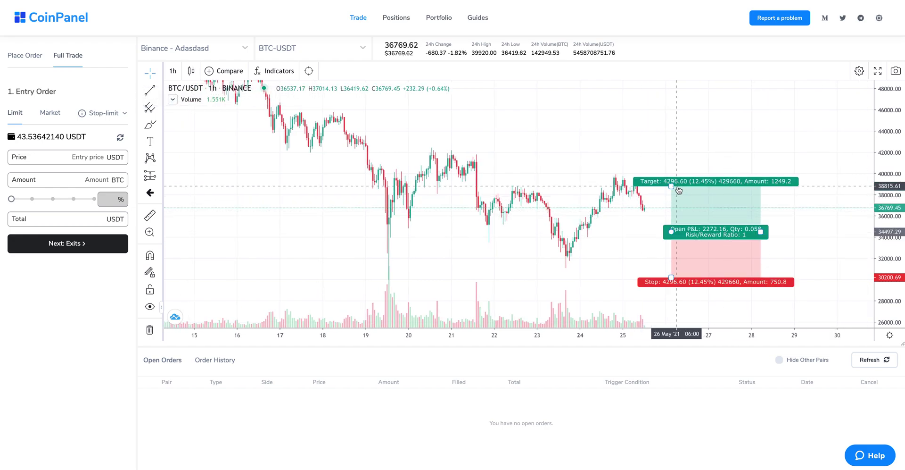
drag(673, 187, 673, 153)
drag(671, 278, 672, 261)
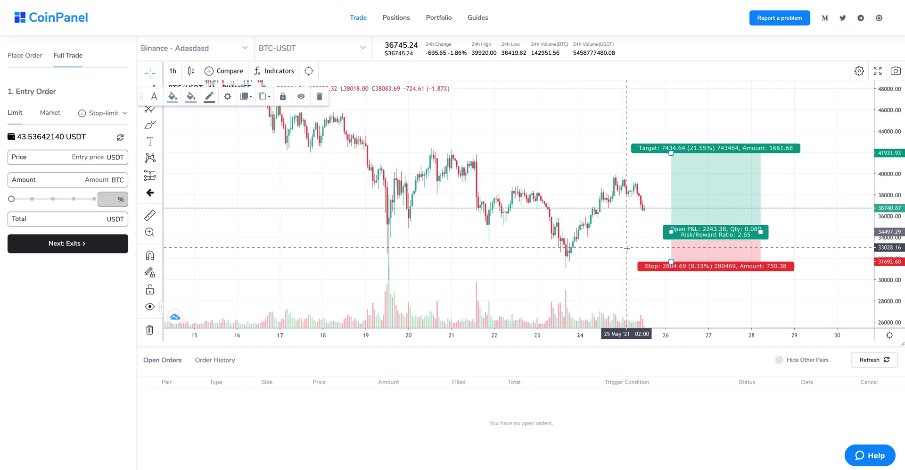
click(627, 247)
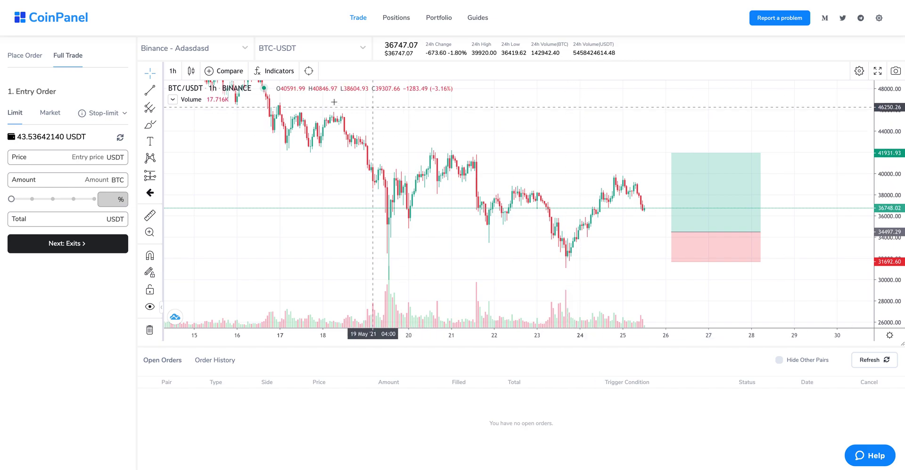
Draw flat trend lines from 26 to 28 May at about 44737 and 46651.
click(149, 90)
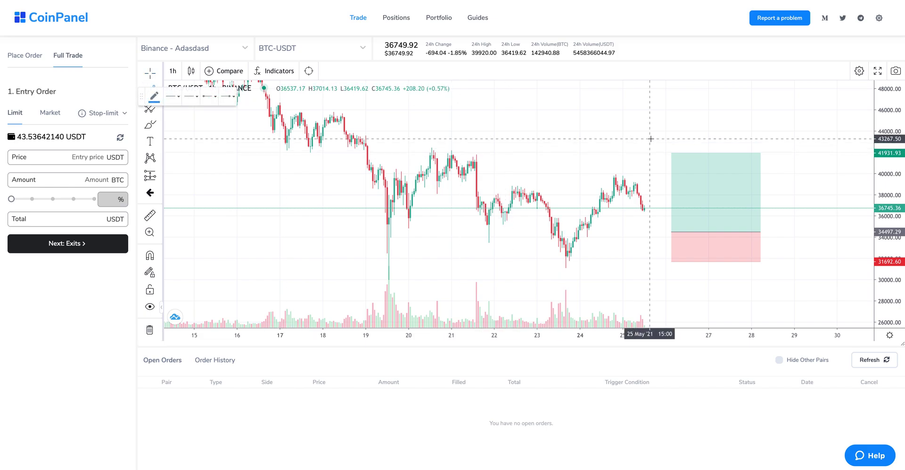
click(672, 123)
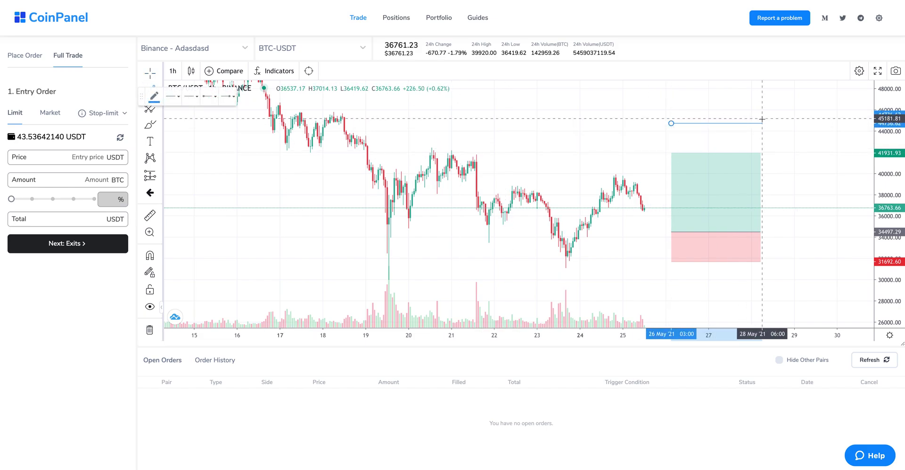
click(761, 119)
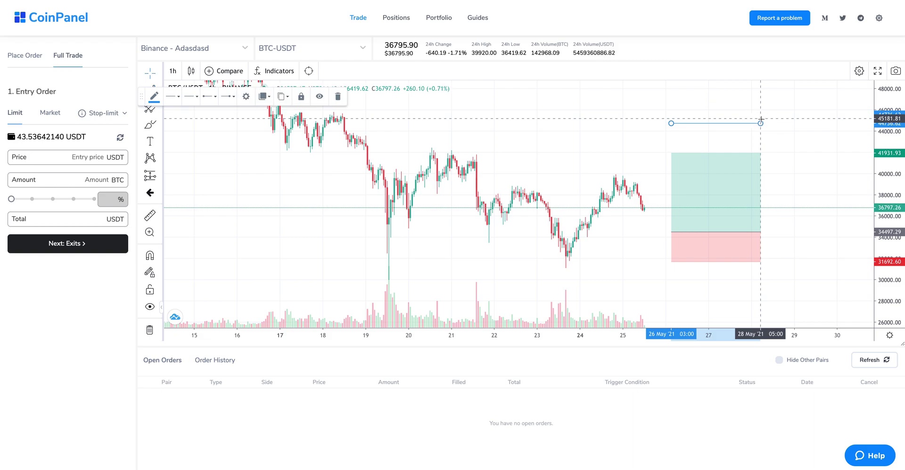
click(144, 88)
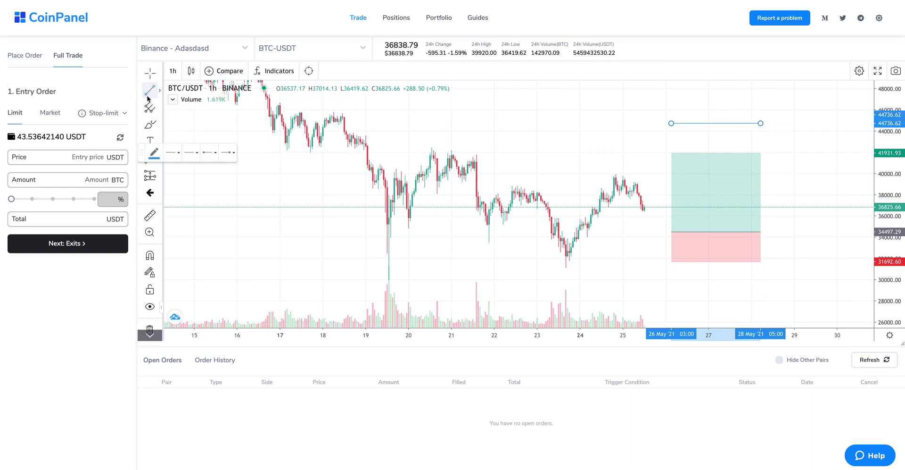
click(671, 101)
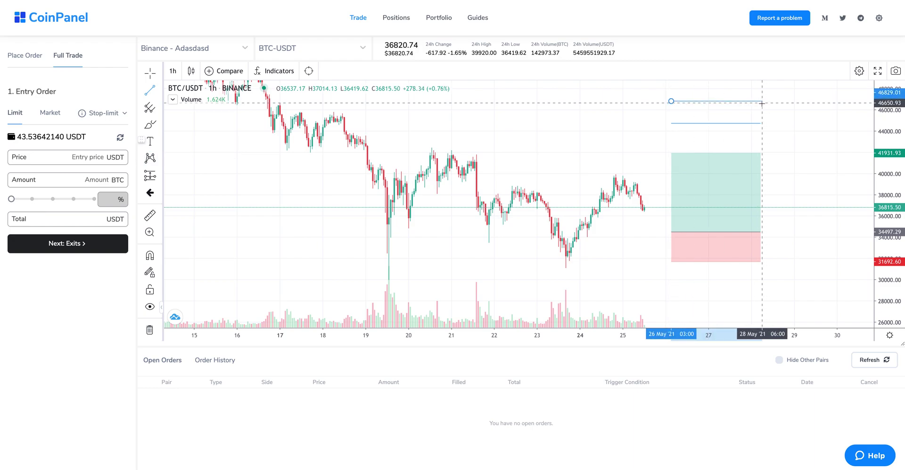
click(760, 101)
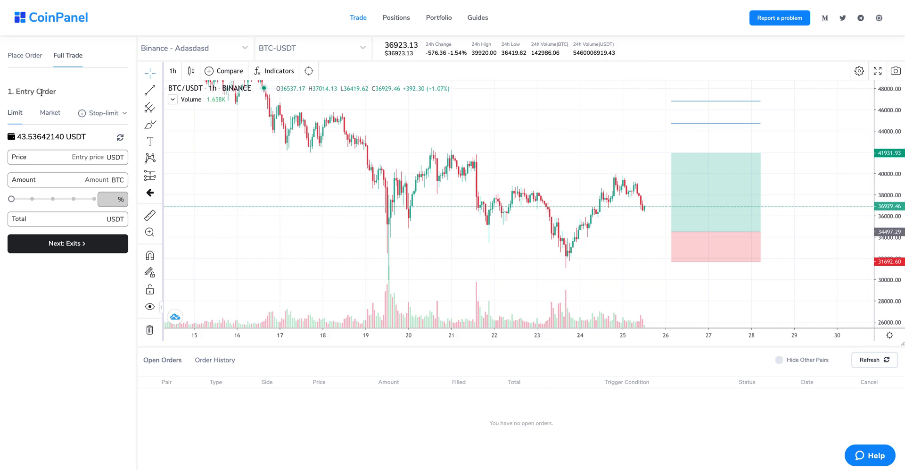
Review the stop order types, then set the Full Trade entry to a Market order.
click(125, 115)
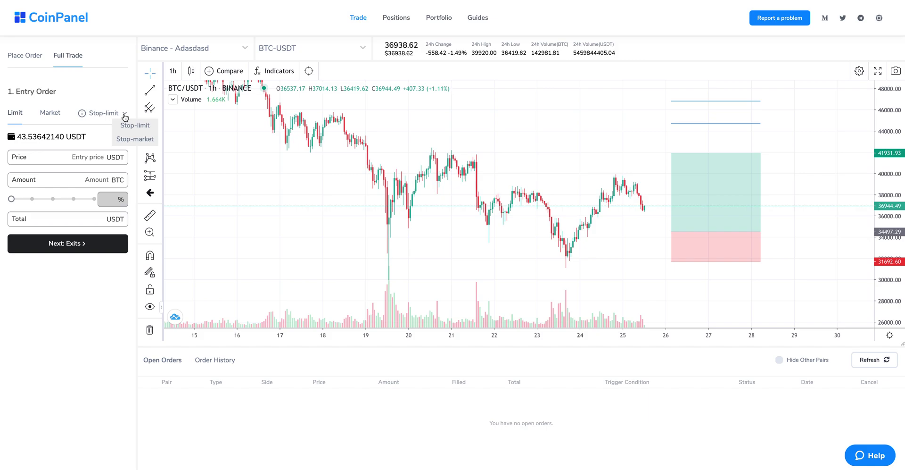
click(23, 115)
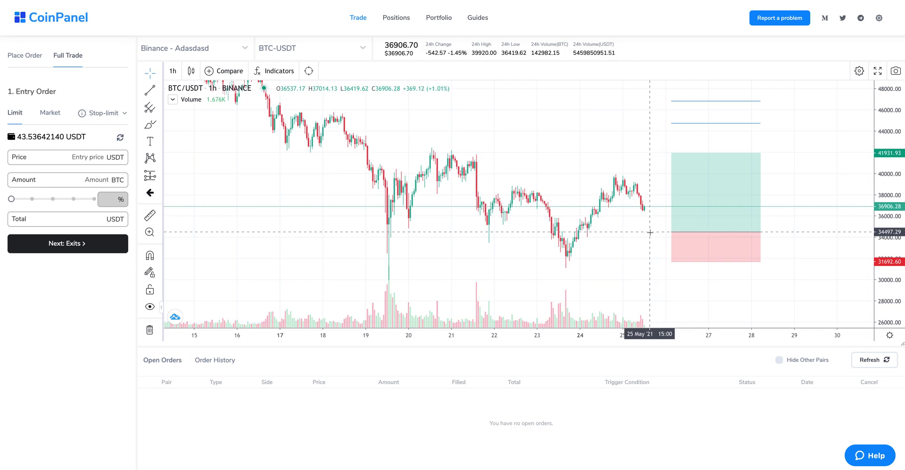
click(55, 118)
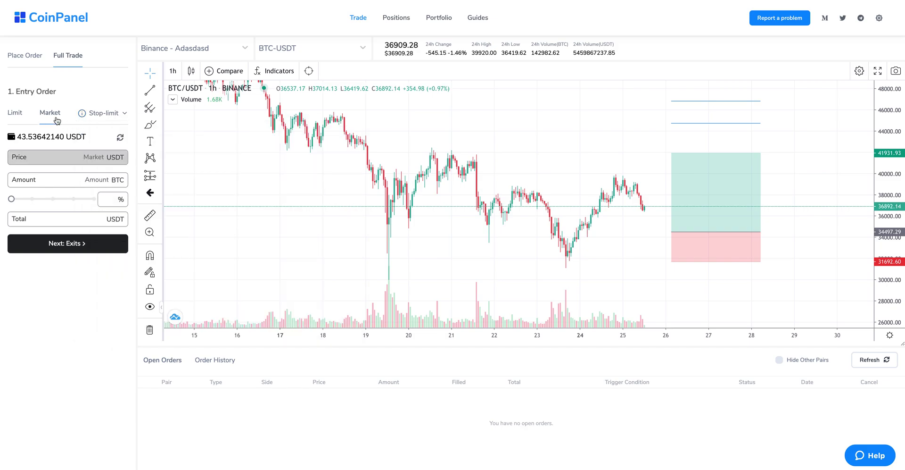
click(113, 113)
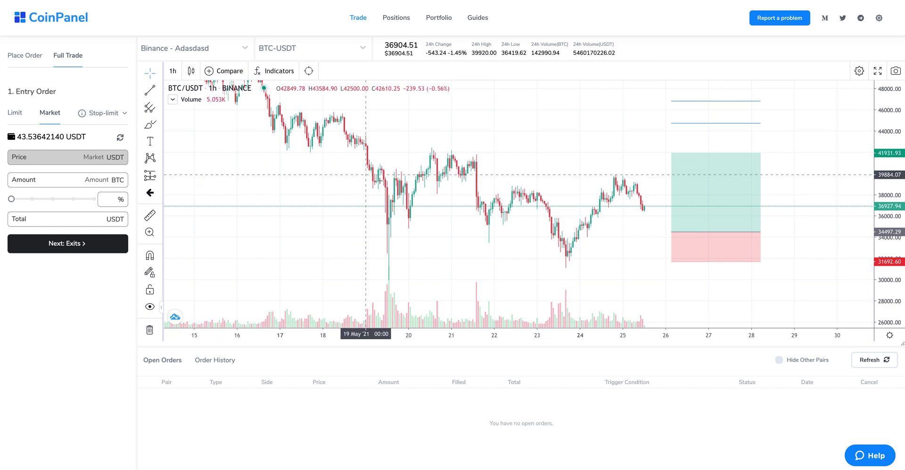
Zoom out and draw a downward trend line from the 16 May high to 26 May.
scroll(380, 180, down, 3)
scroll(585, 170, down, 1)
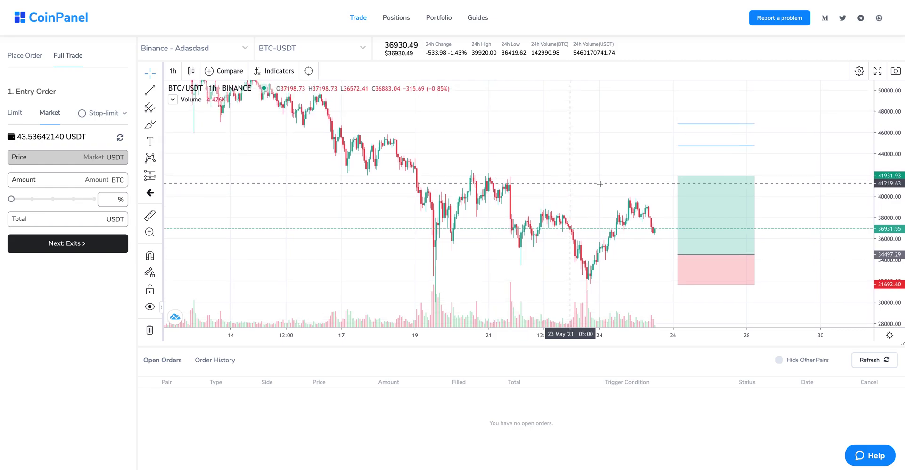
scroll(586, 170, down, 1)
click(149, 90)
click(325, 94)
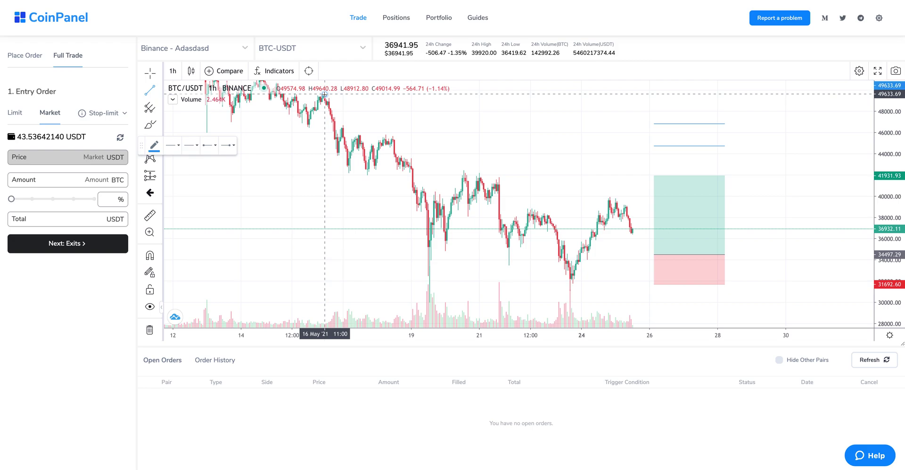
click(655, 261)
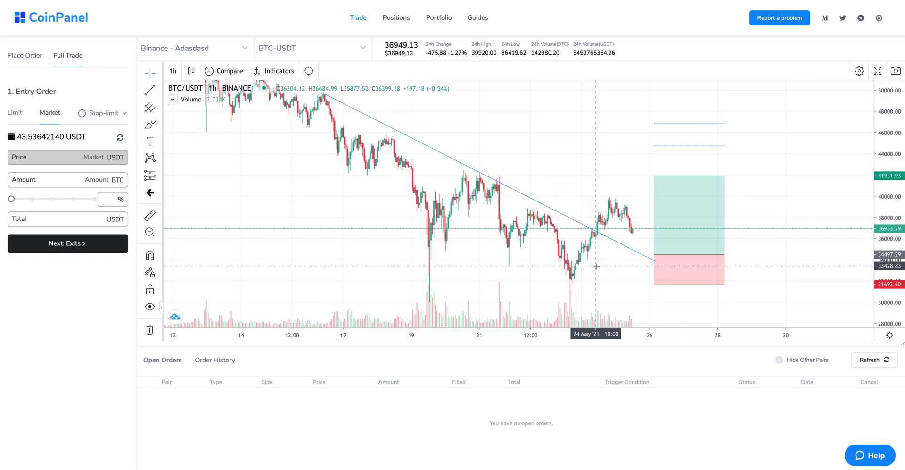
Change the entry order type to Stop-market, adding a Trigger Price field.
scroll(589, 236, up, 1)
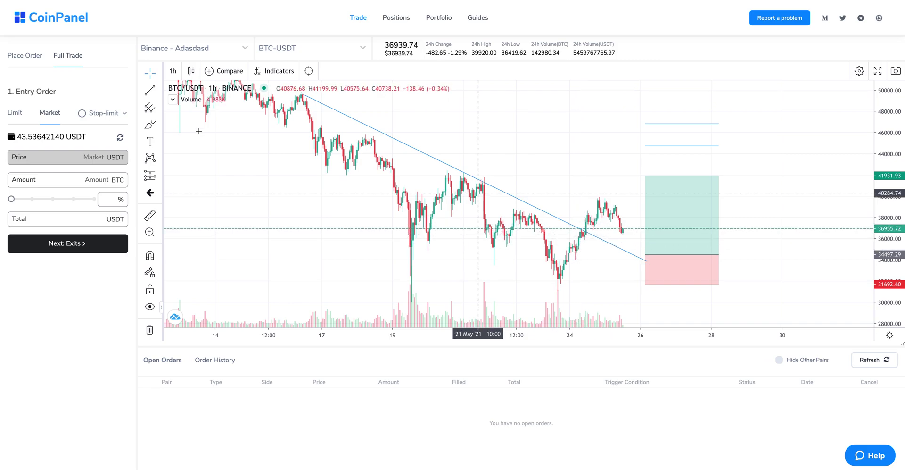
click(125, 112)
click(133, 142)
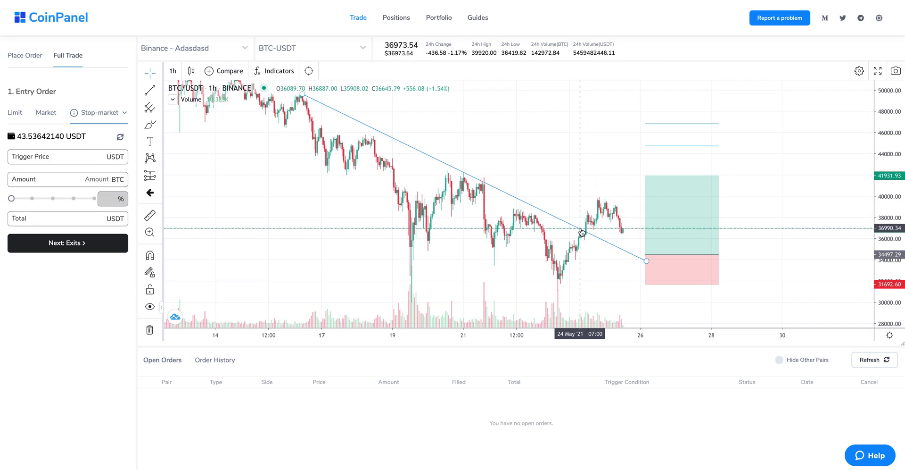
Delete the downward trend line from the chart.
scroll(585, 226, right, 2)
click(586, 237)
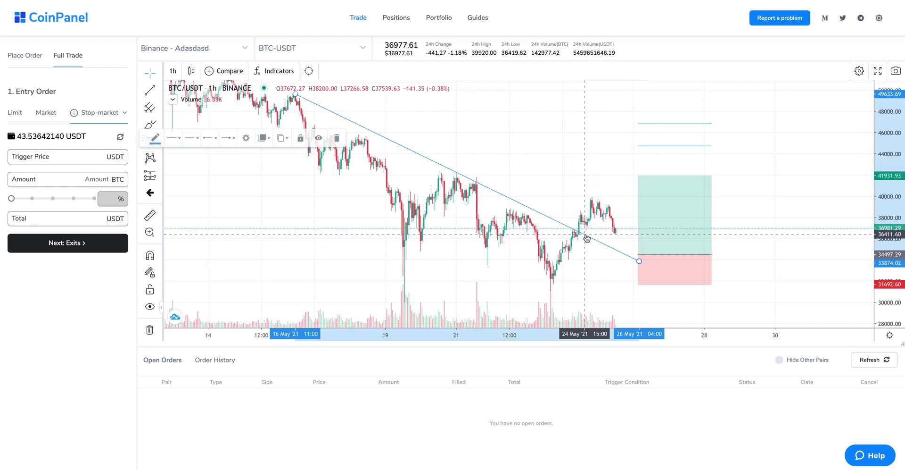
key(Delete)
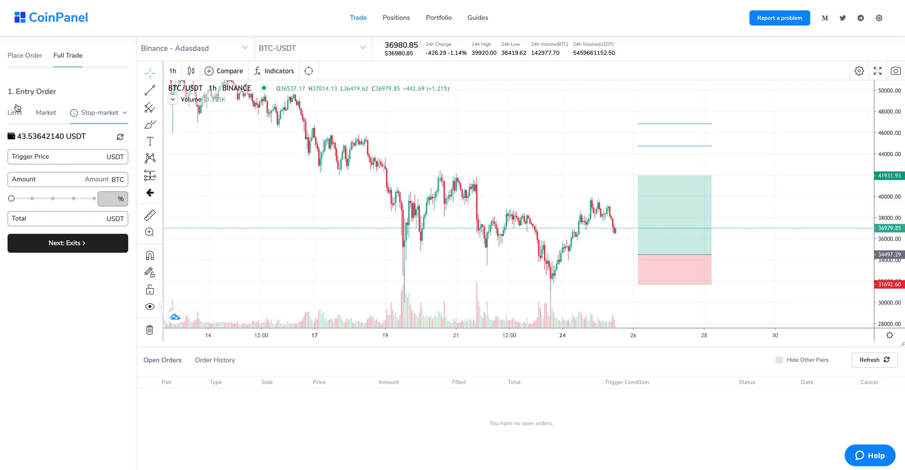
Switch the entry to Limit and show the suggested entry prices under the Price field.
click(18, 117)
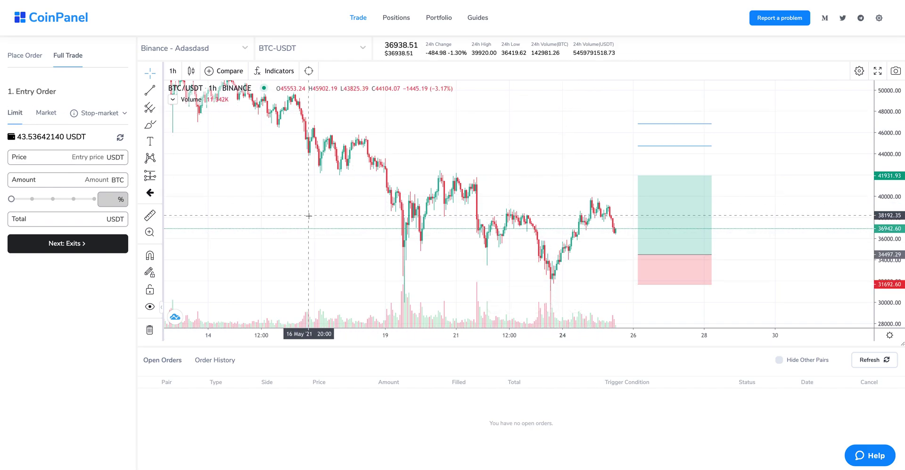
click(82, 161)
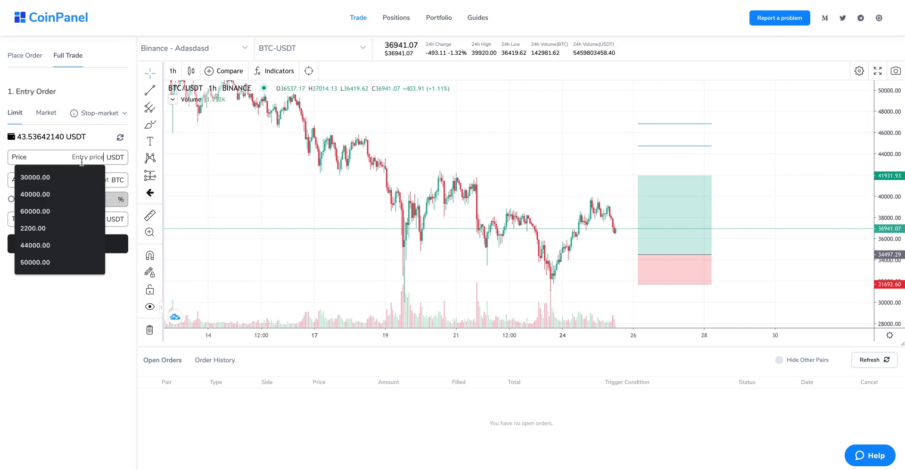
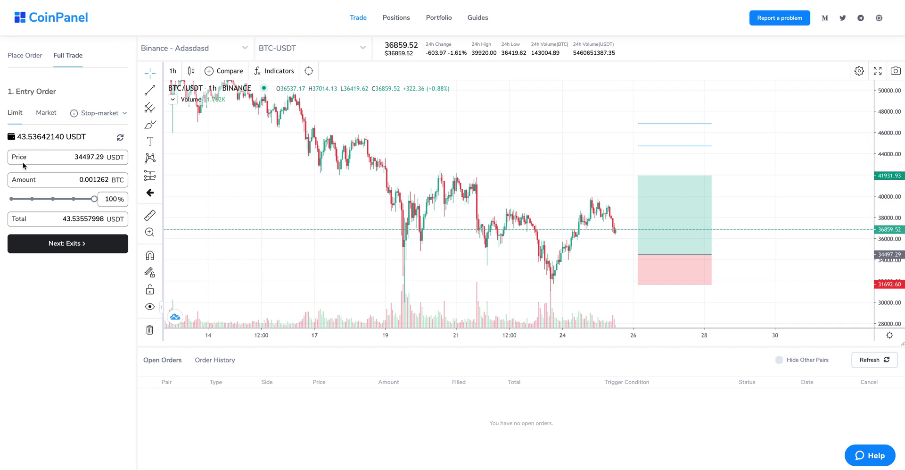
Advance the Full Trade to its exits and leave the Stop-loss form (trigger 34497.29 USDT) showing.
click(94, 242)
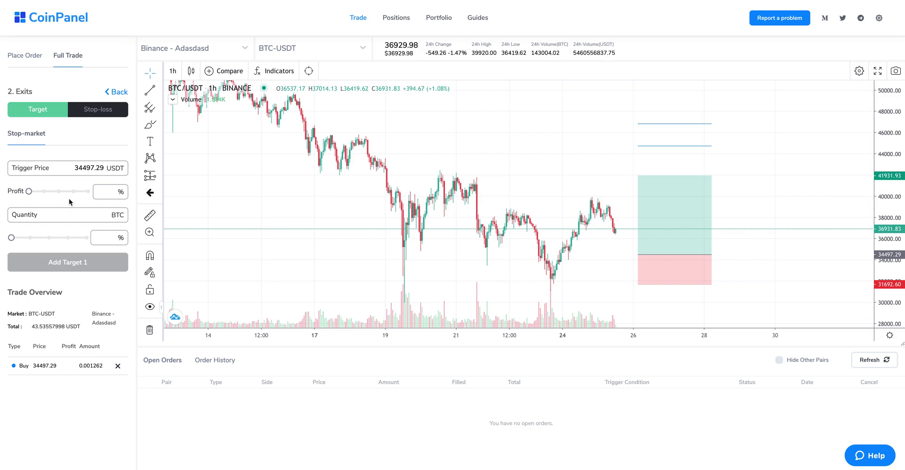
click(83, 114)
click(59, 112)
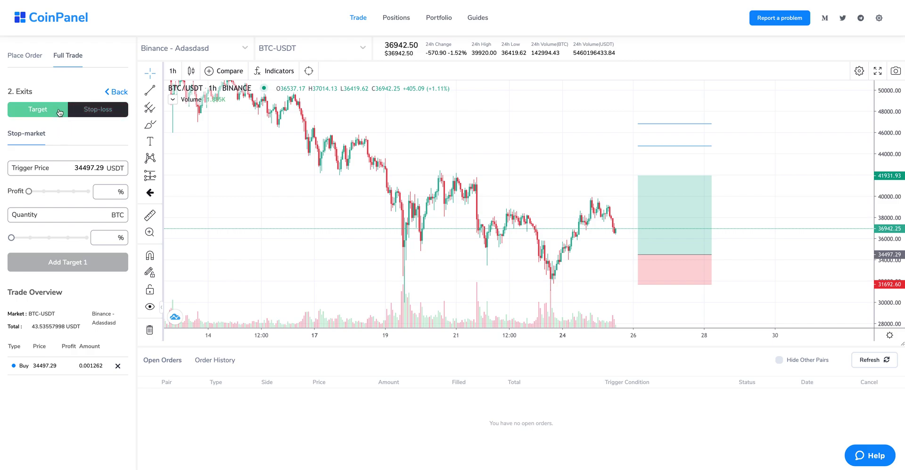
click(76, 113)
click(52, 110)
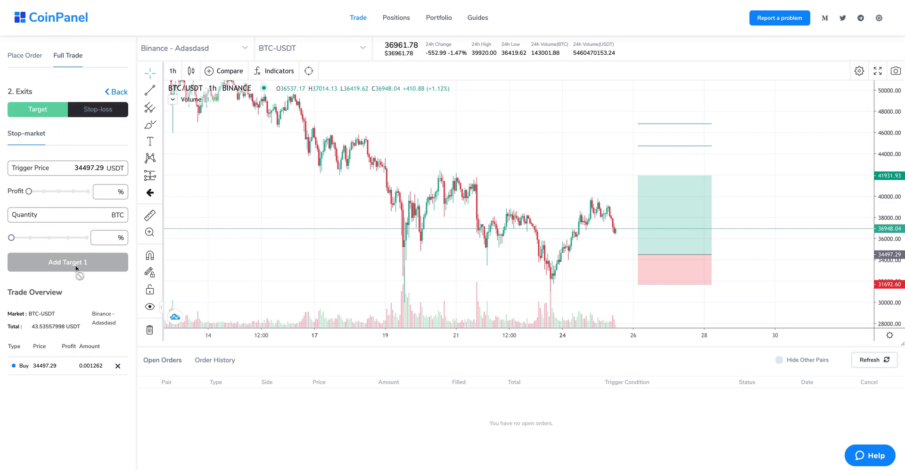
click(108, 112)
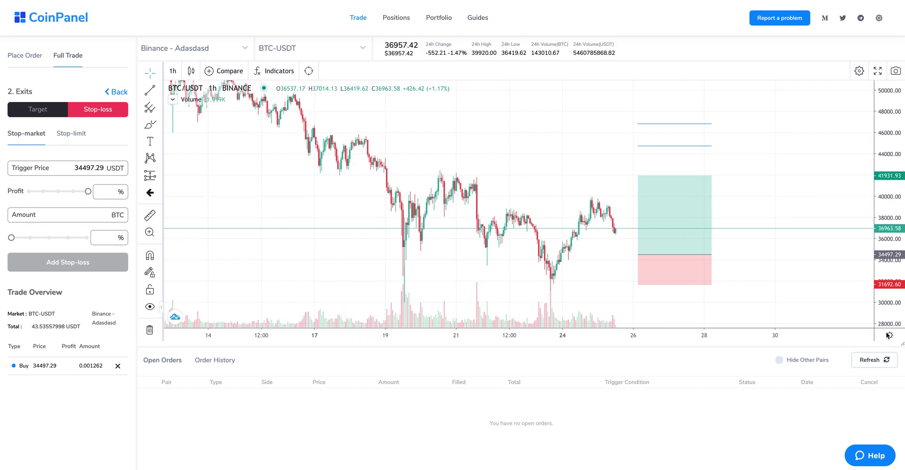
Add a stop-loss triggering at 31692.60 USDT (-8.13%) for 100% of the 0.001262 BTC position.
double_click(77, 163)
text(31)
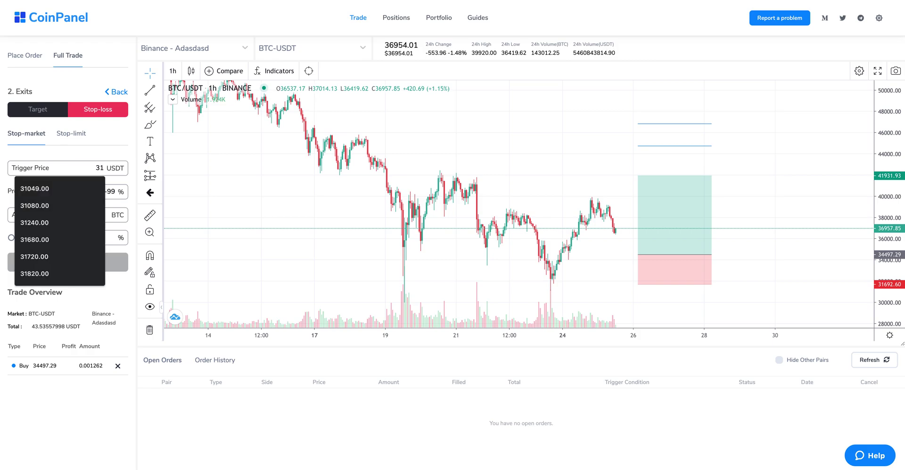
text(692.60)
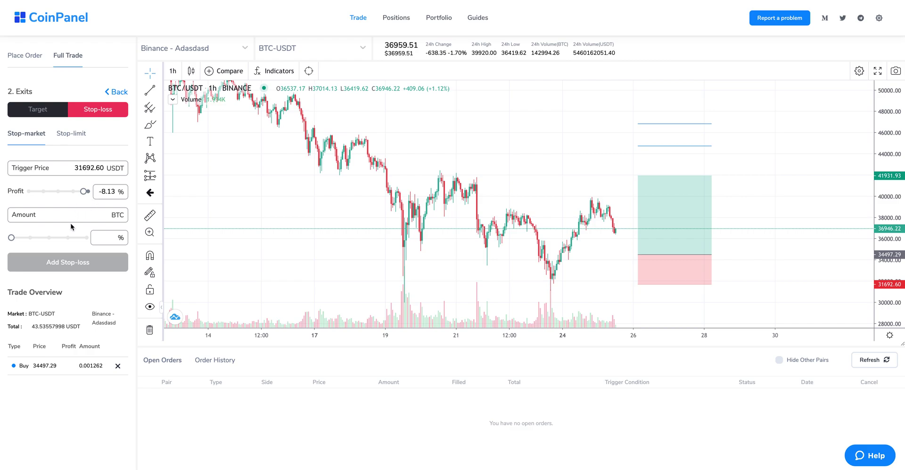
drag(32, 238, 50, 237)
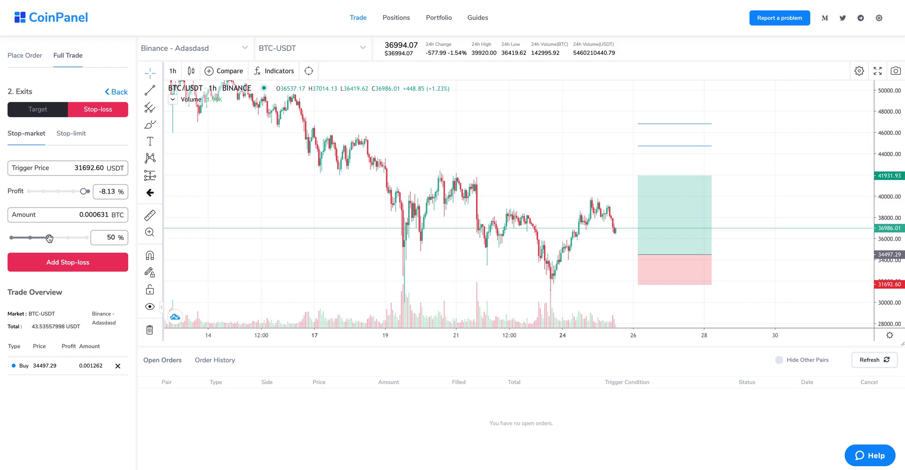
drag(49, 238, 91, 238)
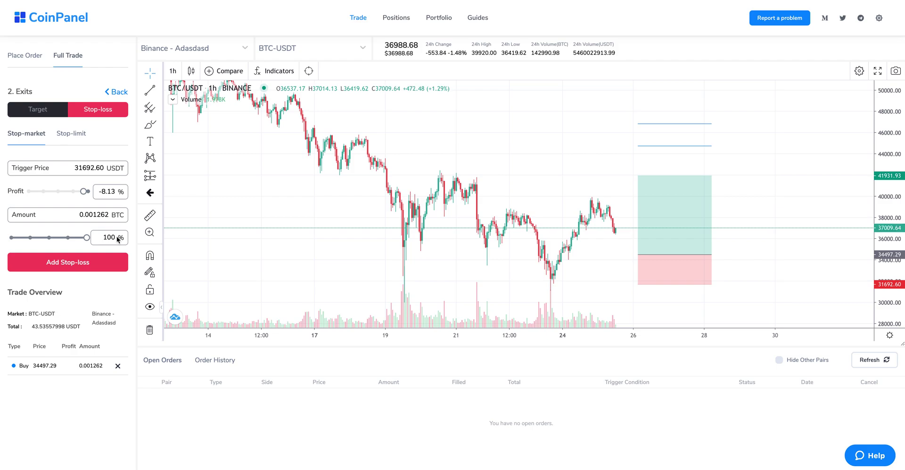
click(116, 270)
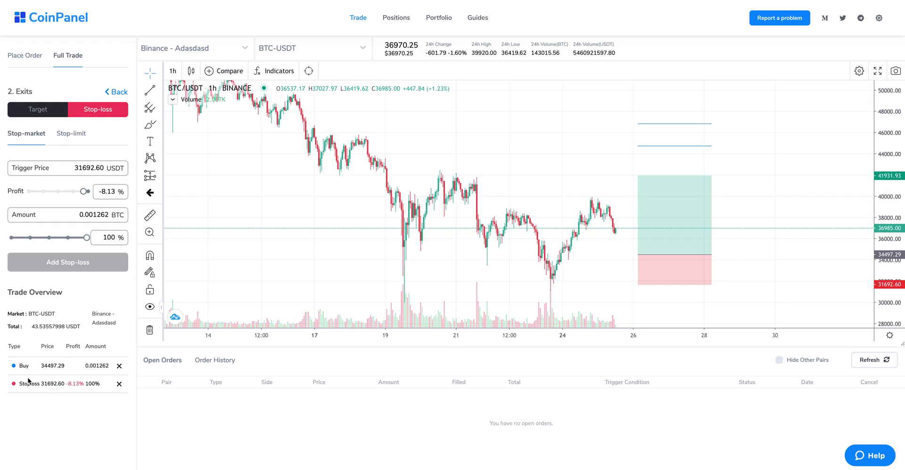
Add Target 1 at 41931.93 USDT selling 25% of the position (22% profit).
click(56, 111)
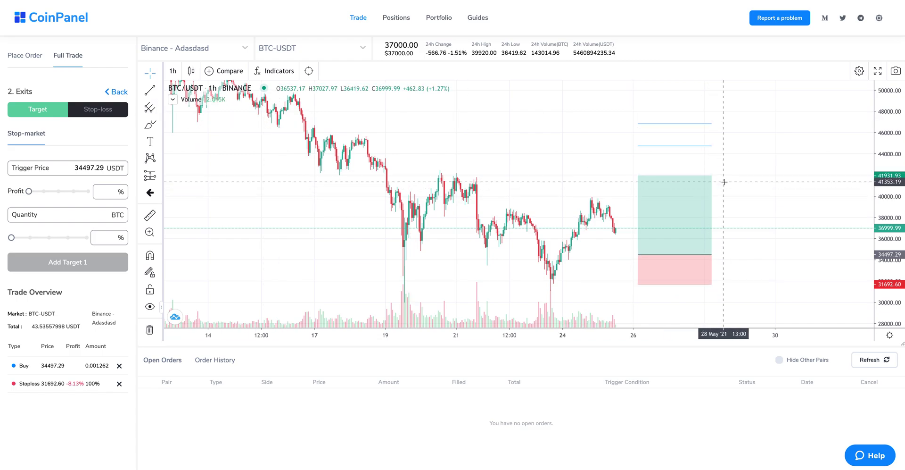
click(61, 169)
text(4)
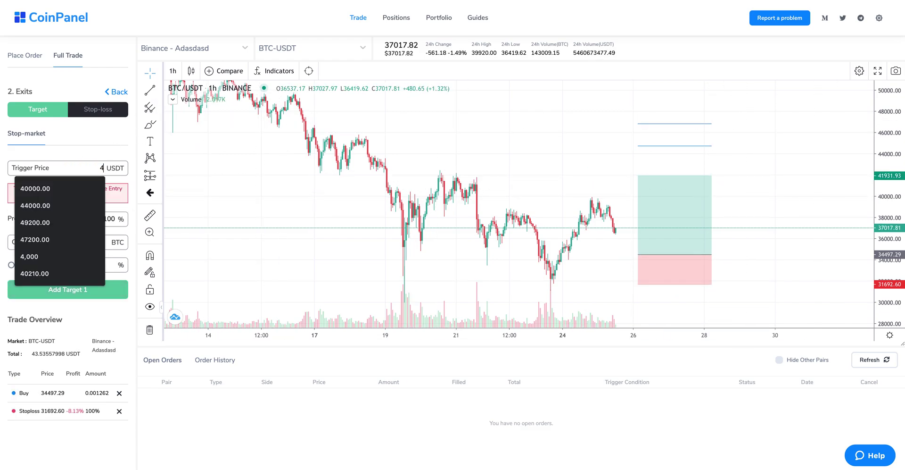
text(193)
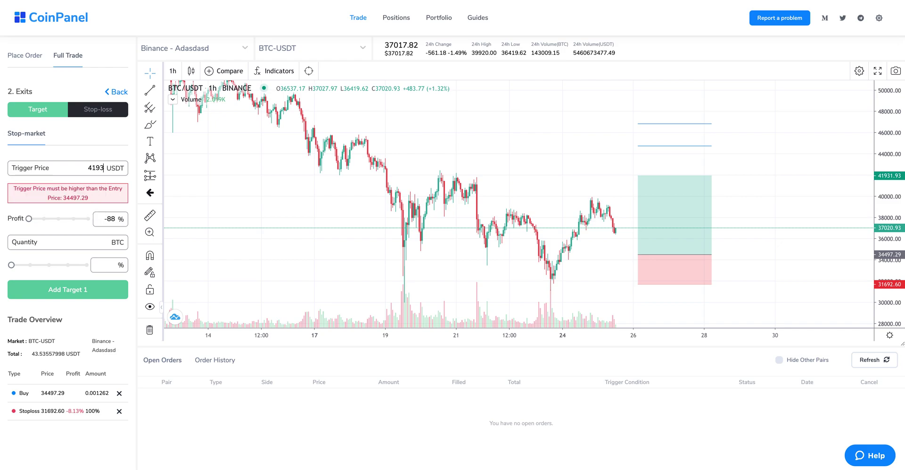
text(1.93)
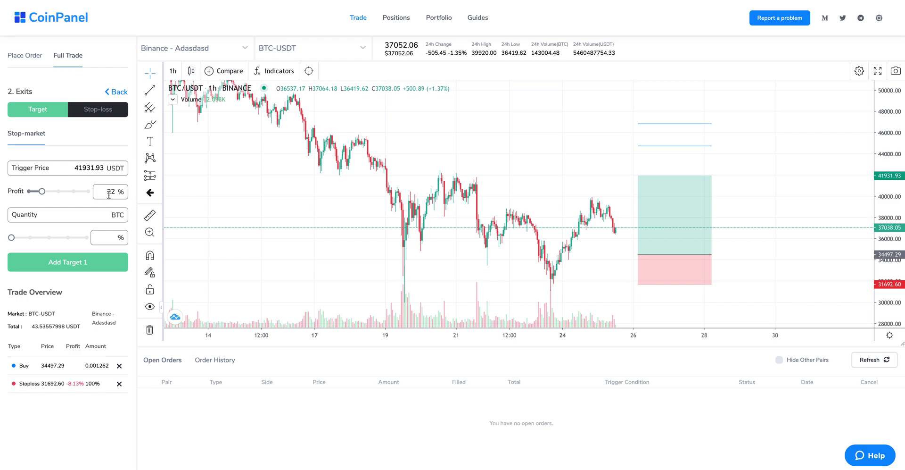
click(30, 237)
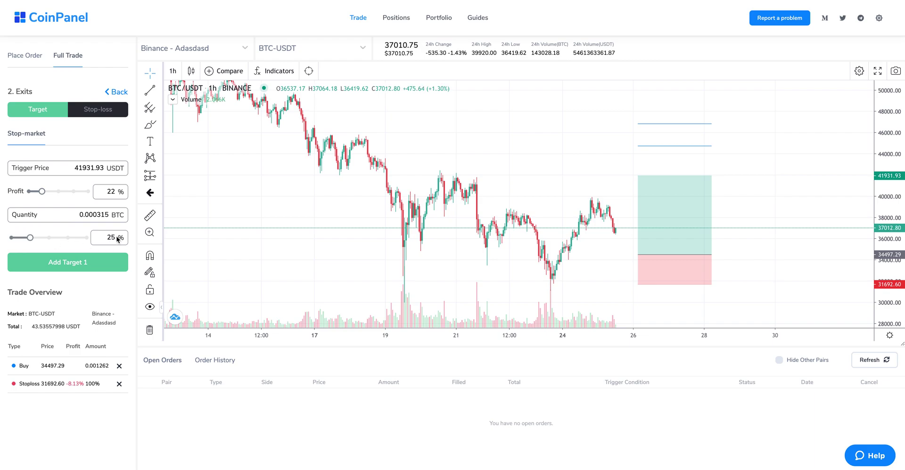
click(108, 267)
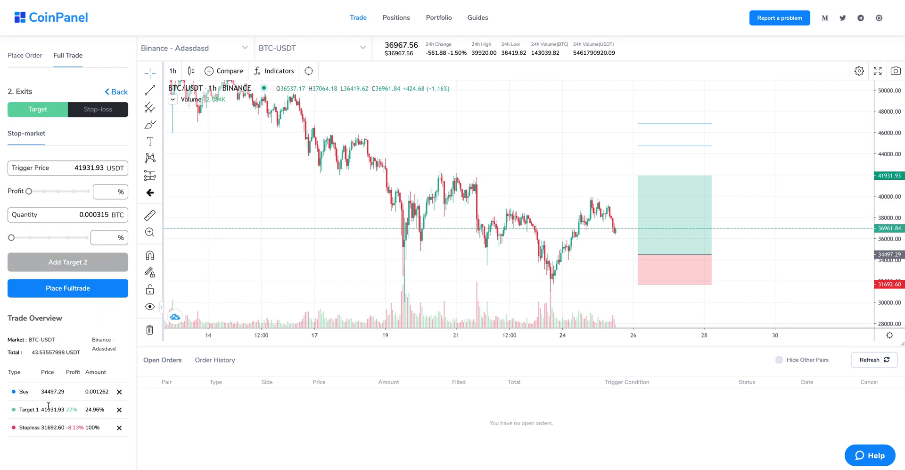
Add Target 2 at 44736.62 USDT selling 25% of the position.
double_click(85, 171)
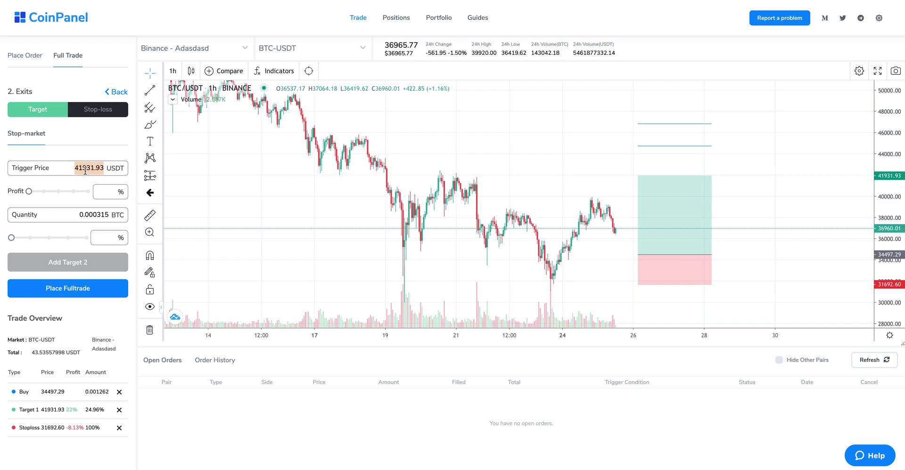
click(652, 145)
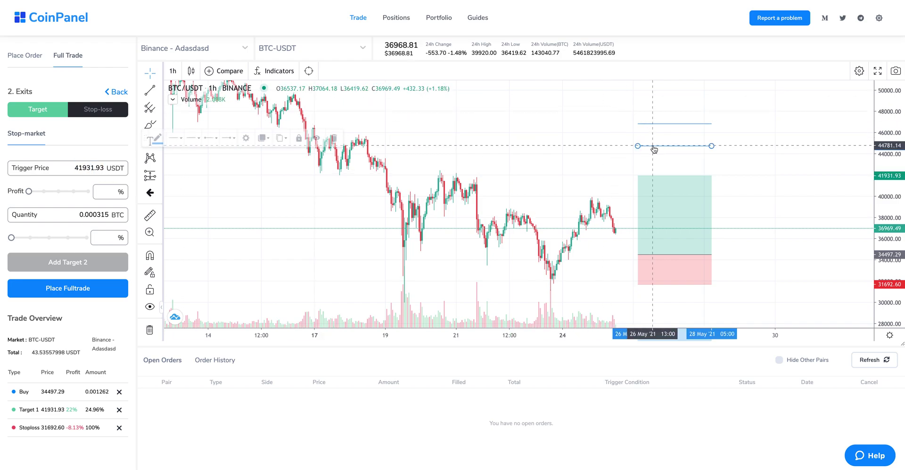
double_click(89, 165)
text(447)
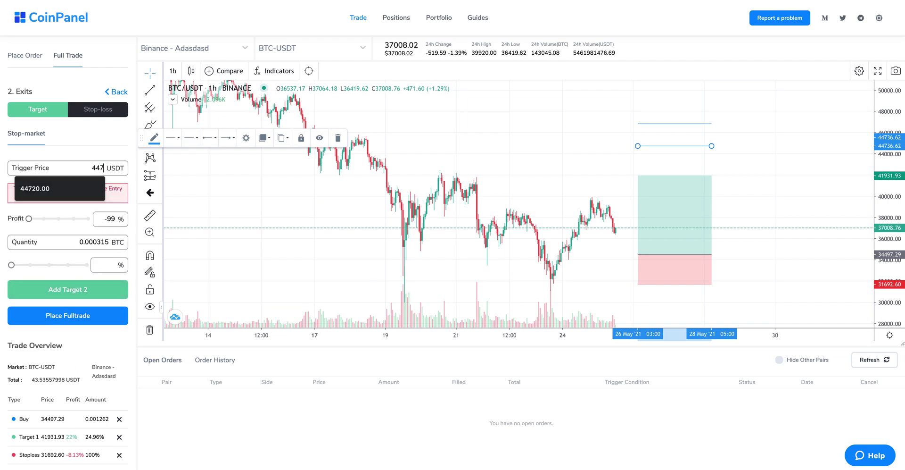
text(36.62)
click(98, 142)
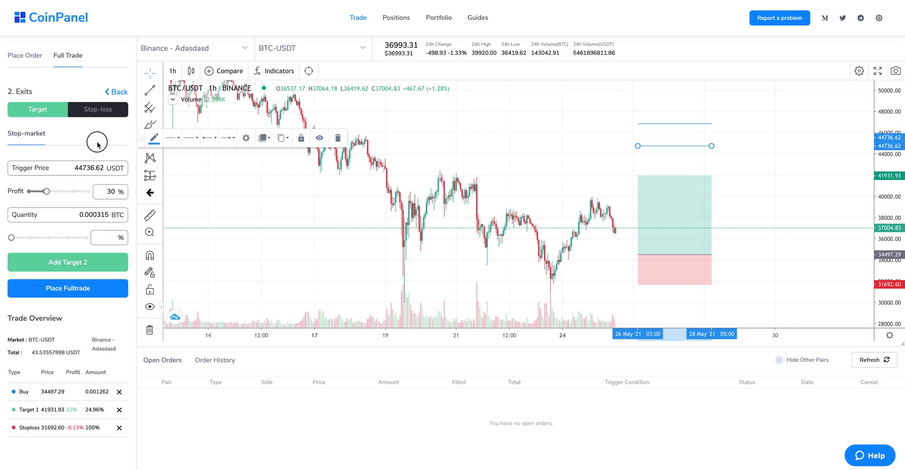
click(30, 238)
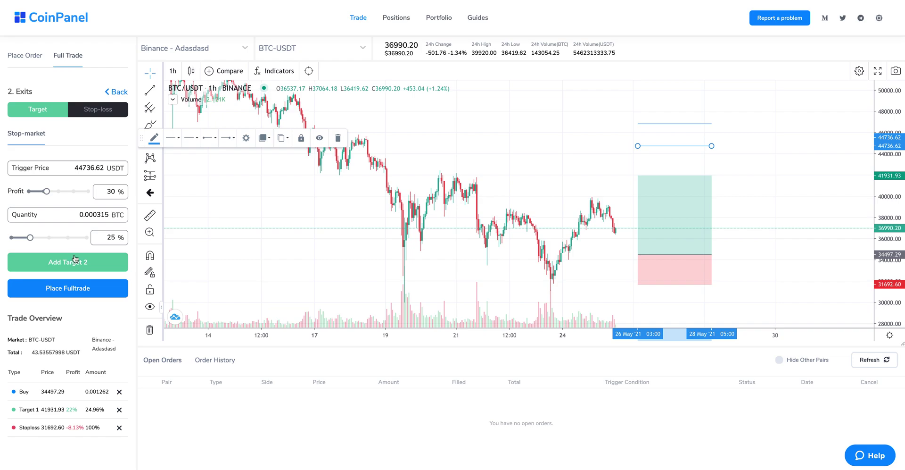
click(87, 266)
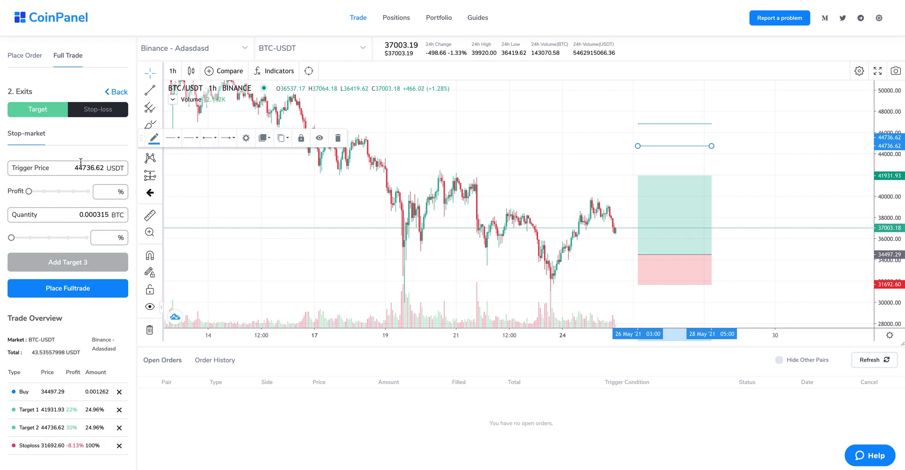
Add Target 3 at 46829.00 USDT selling about 49% of the position.
click(673, 123)
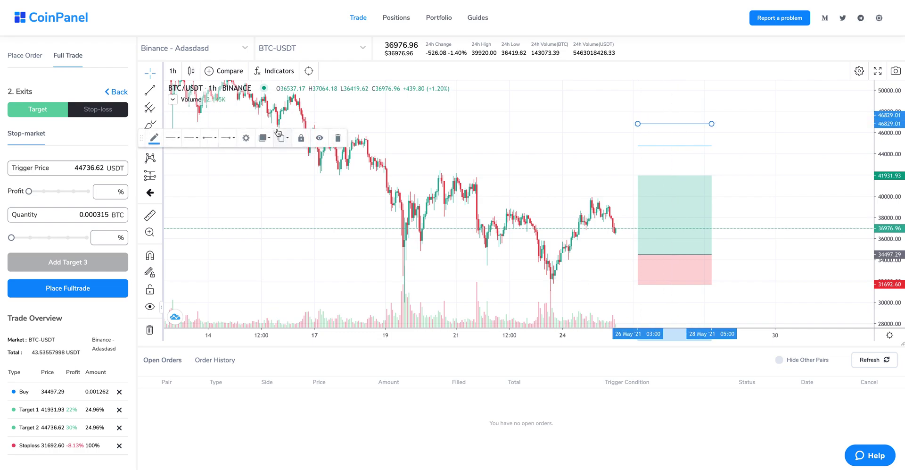
click(74, 167)
double_click(74, 167)
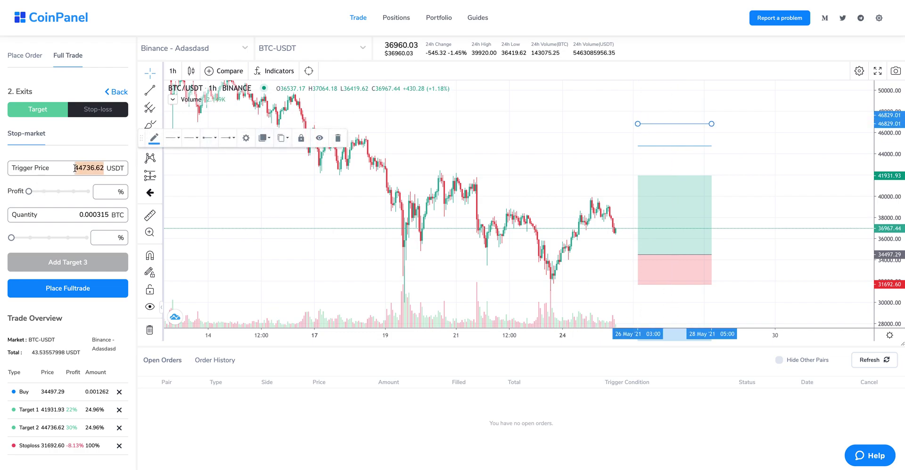
text(46829)
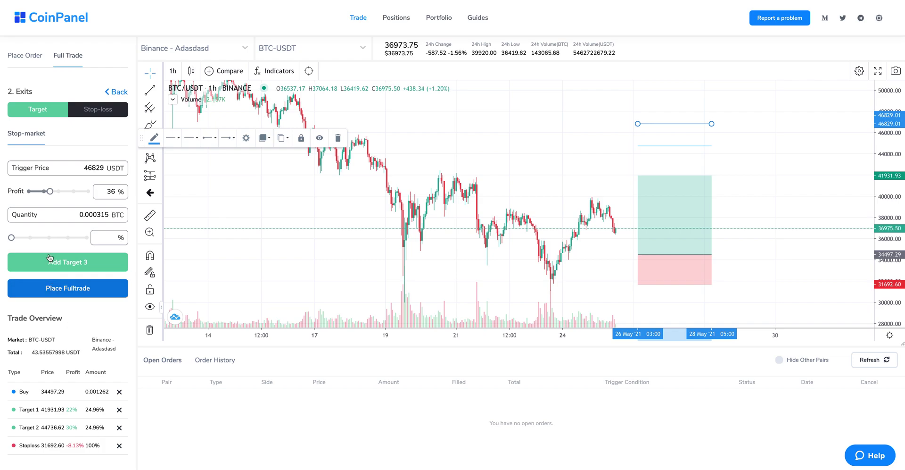
click(48, 237)
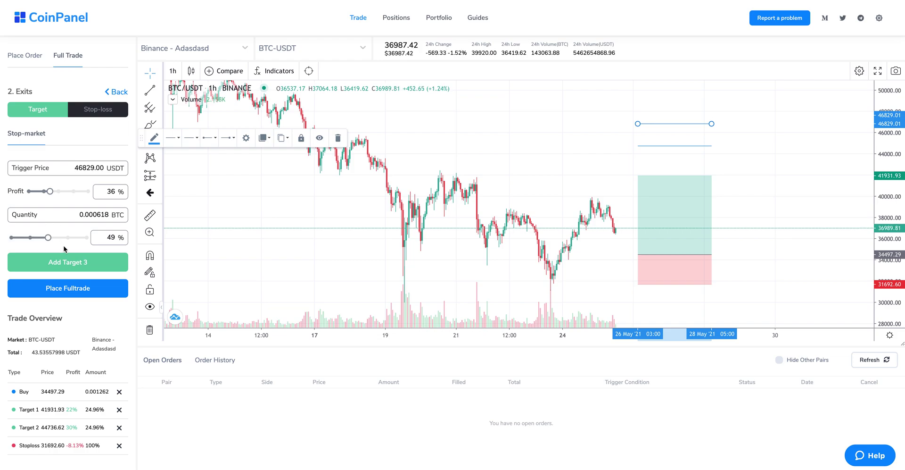
click(86, 264)
Review the trade overview's 100% stop-loss and submit the Full Trade for confirmation.
scroll(86, 301, down, 2)
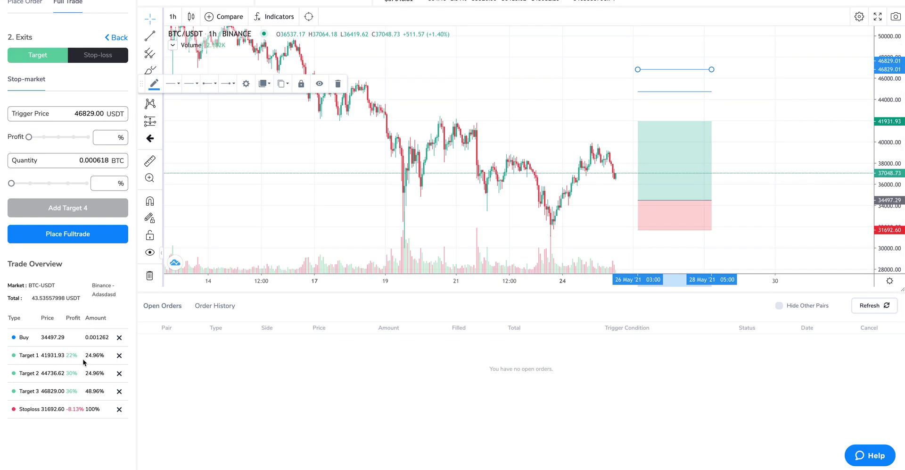
scroll(84, 362, up, 1)
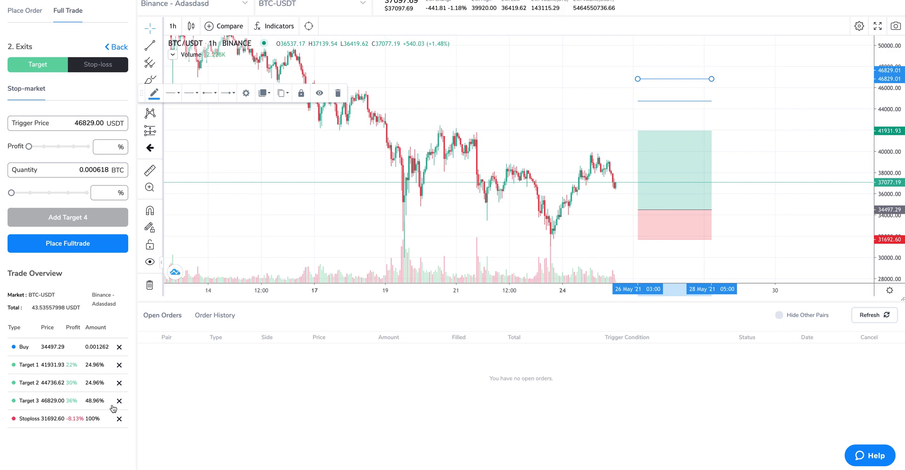
double_click(90, 417)
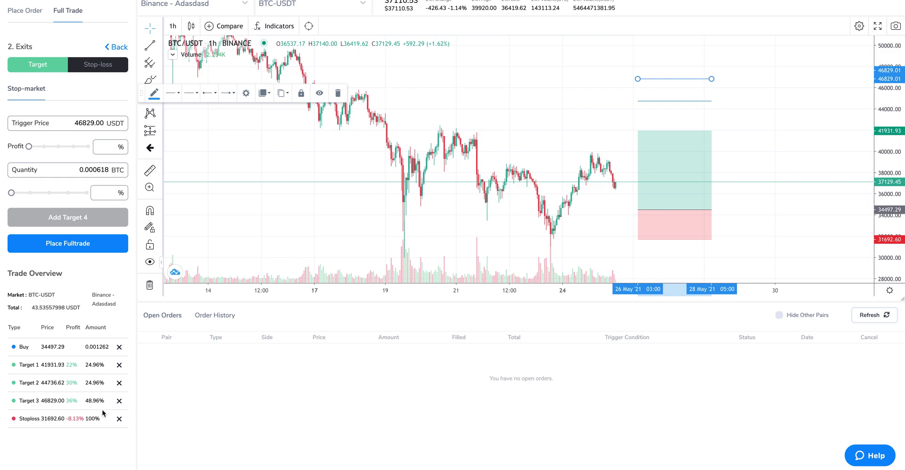
click(120, 246)
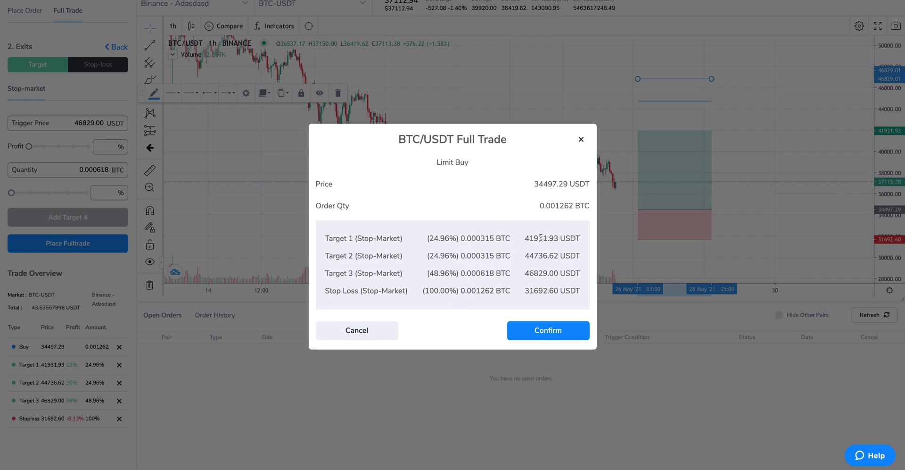
Confirm the Full Trade, placing the 34497.29 buy for 0.001262 BTC.
click(545, 331)
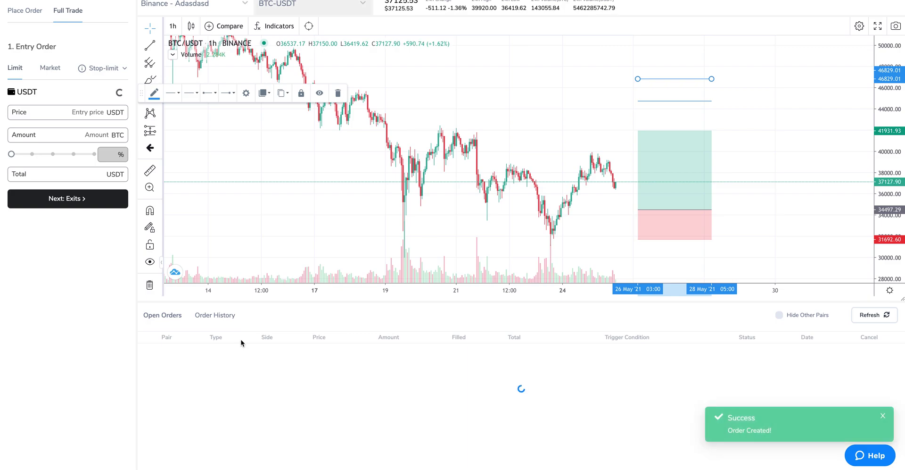
scroll(241, 342, up, 1)
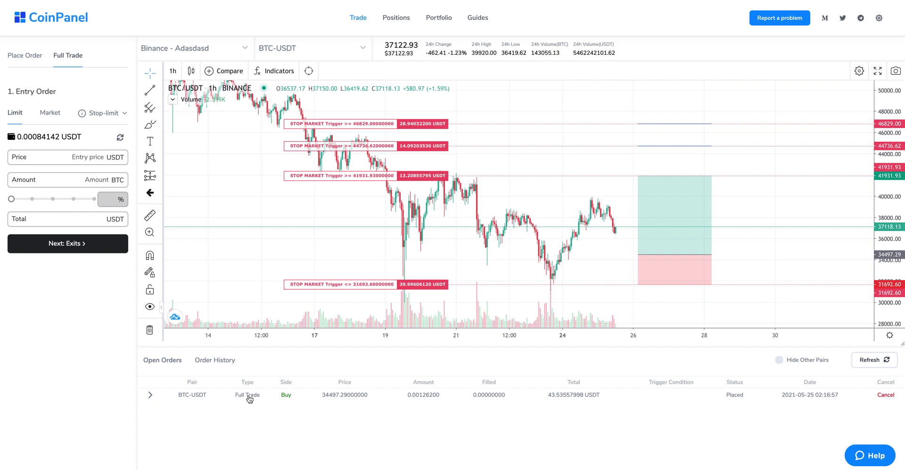
Expand the open Full Trade to show its entry, stop-loss and three targets, then start a brush stroke.
click(151, 395)
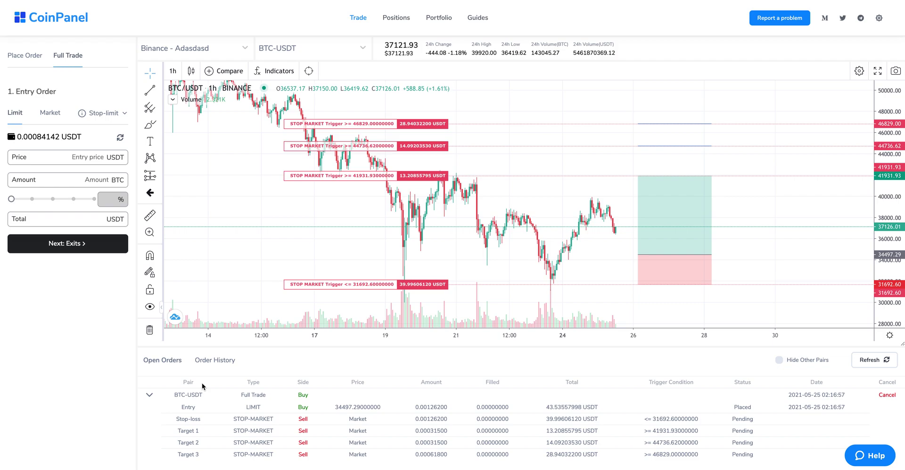
scroll(202, 383, down, 1)
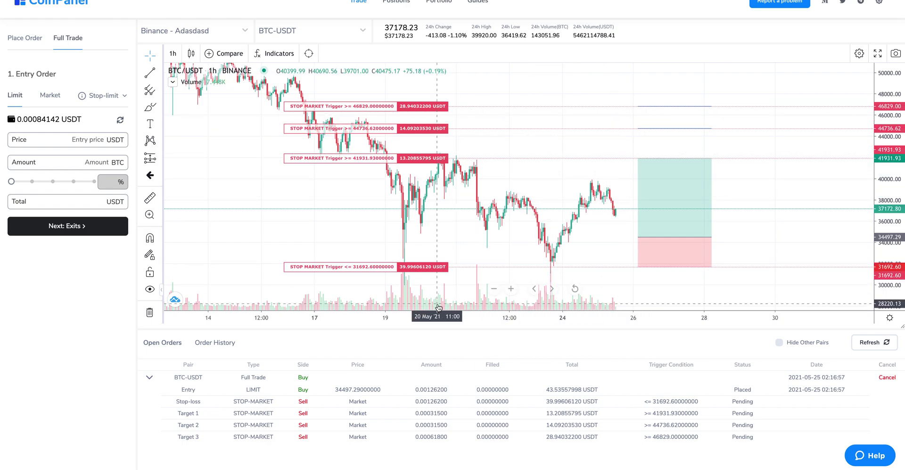
click(151, 377)
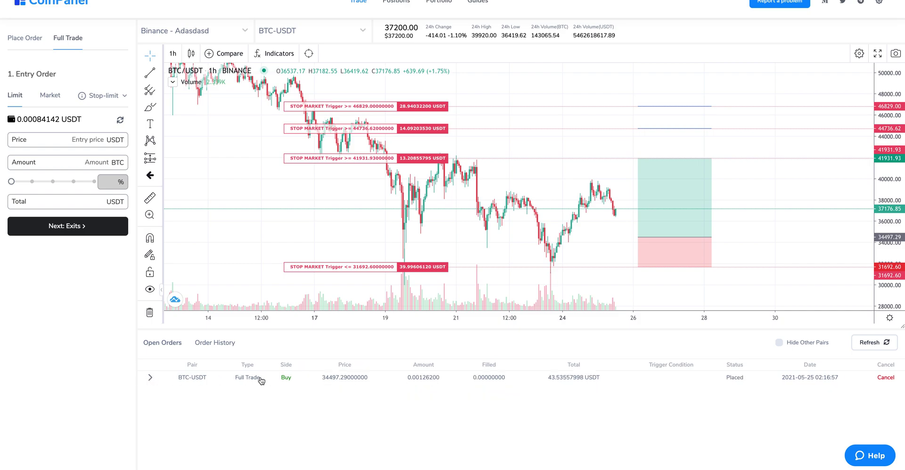
click(150, 377)
scroll(150, 379, up, 1)
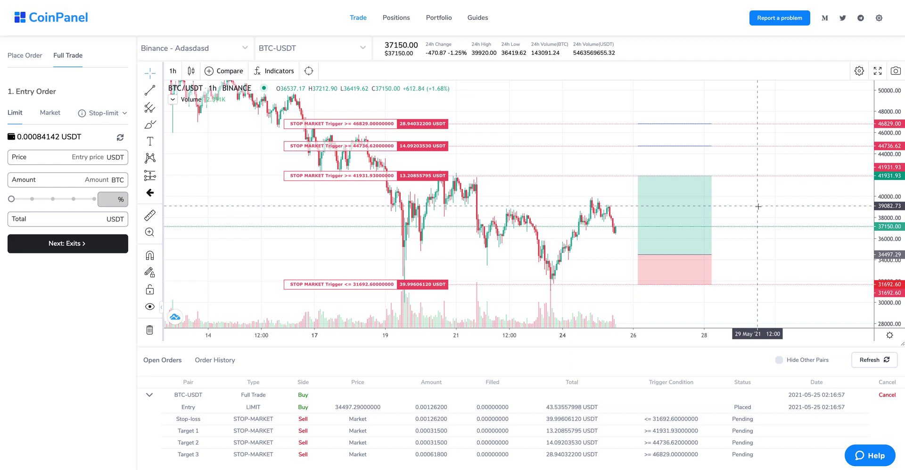
click(150, 125)
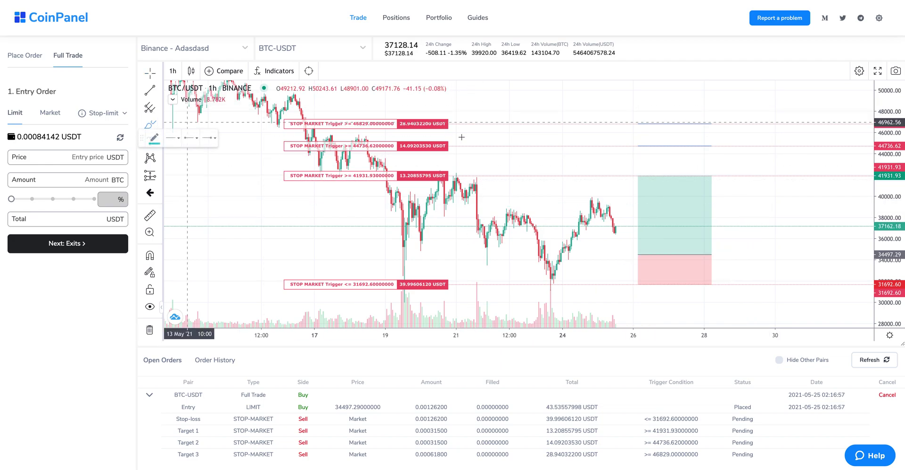
drag(617, 227, 649, 168)
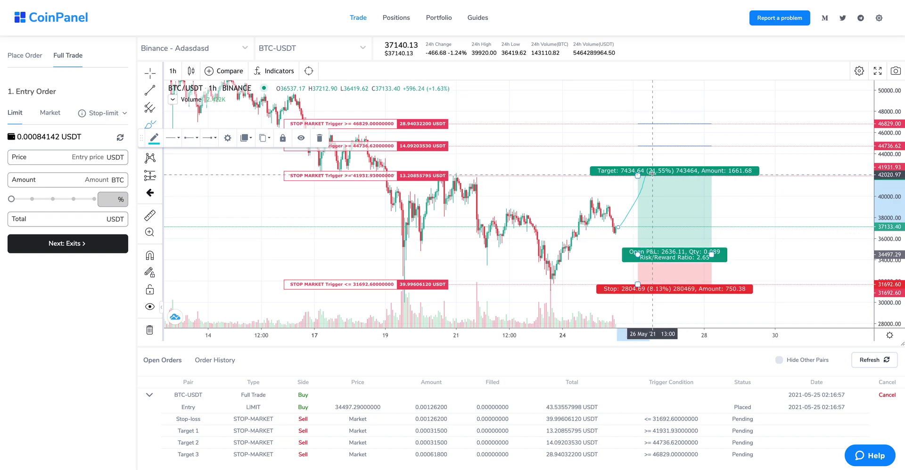
Draw a freehand path peaking near 46829, dipping below the stop loss, then recovering.
mouse_move(649, 169)
mouse_down()
mouse_move(685, 168)
mouse_move(695, 137)
mouse_up()
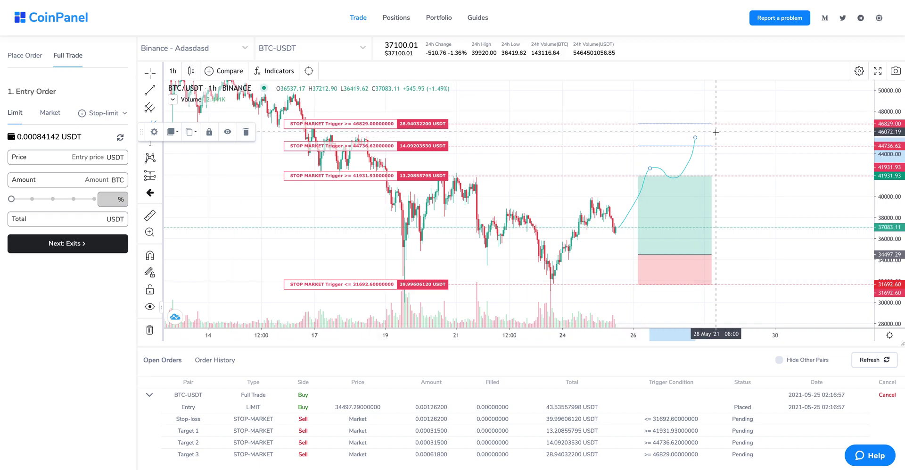
mouse_move(695, 140)
mouse_down()
mouse_move(719, 153)
mouse_move(743, 275)
mouse_up()
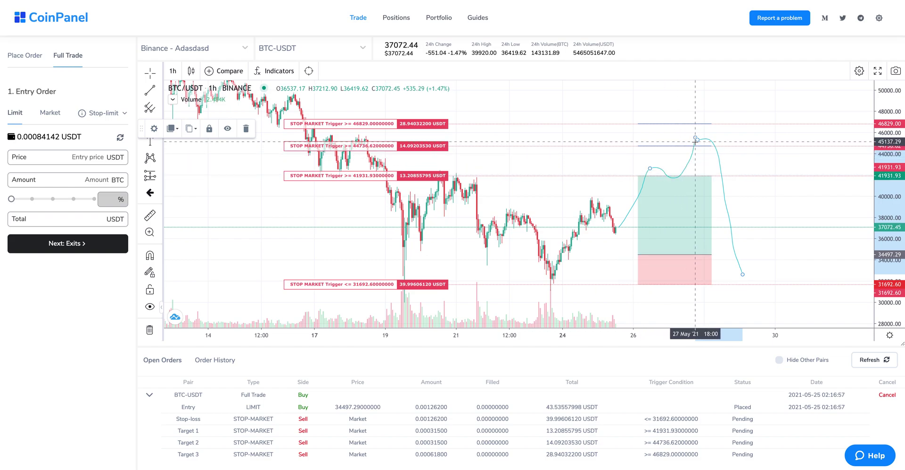
click(744, 269)
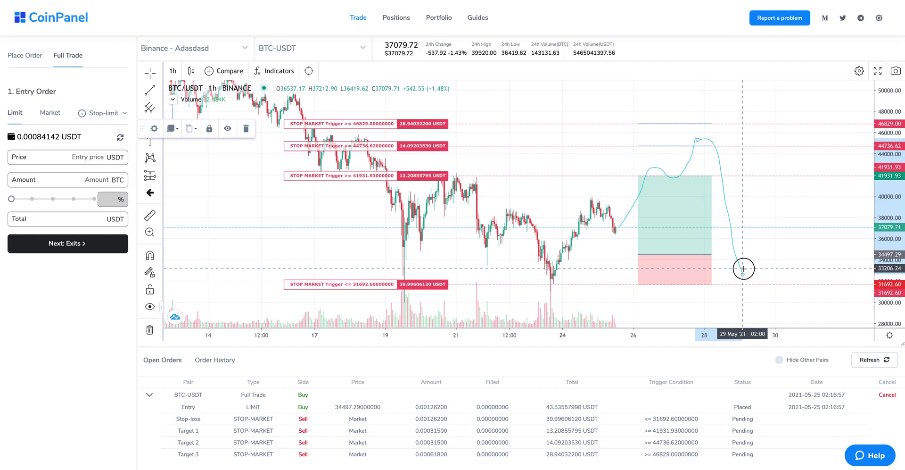
drag(749, 286, 784, 254)
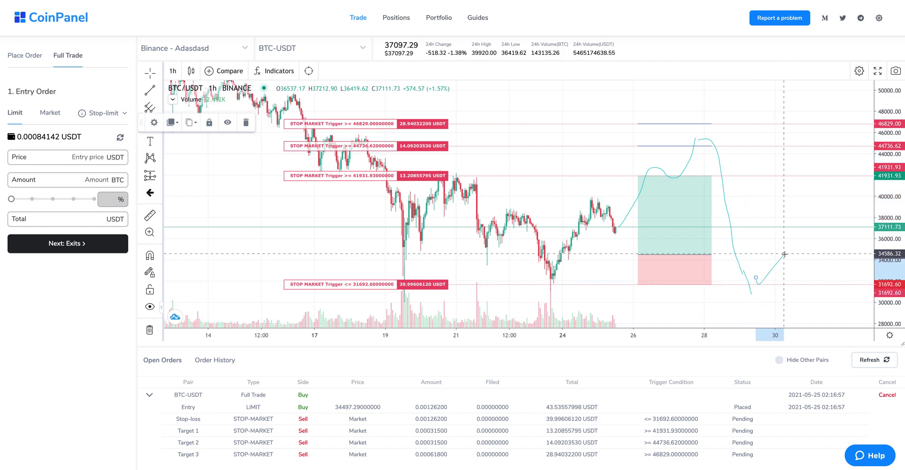
click(150, 72)
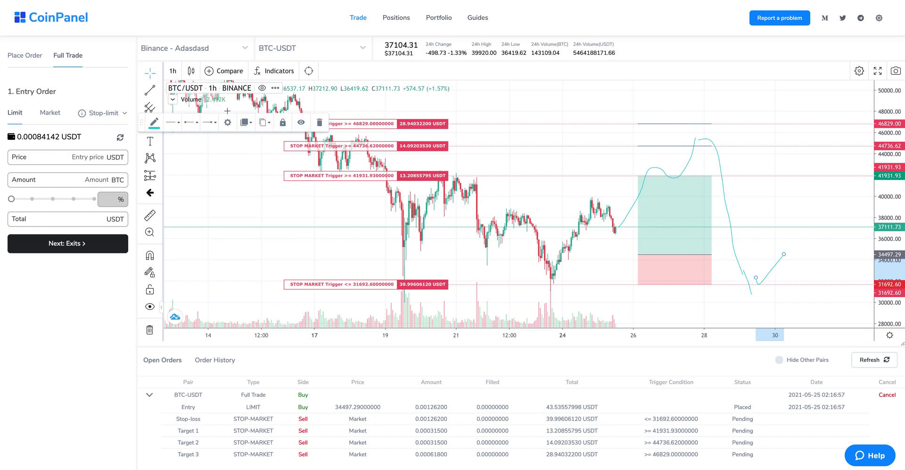
click(425, 260)
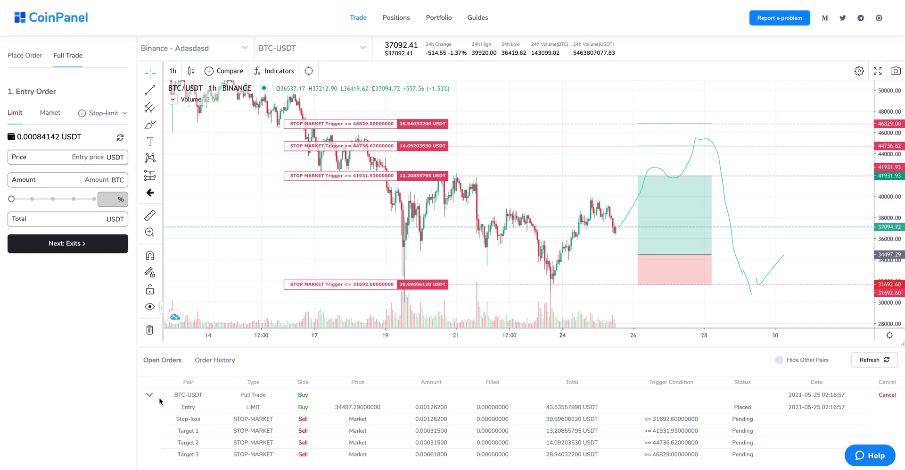
click(37, 57)
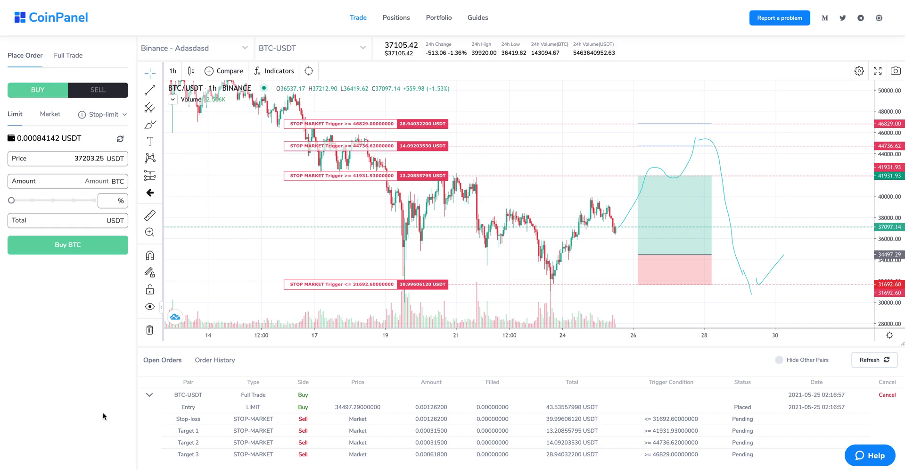
Cancel the pending Full Trade so Open Orders reads 'You have no open orders'.
click(149, 395)
click(889, 395)
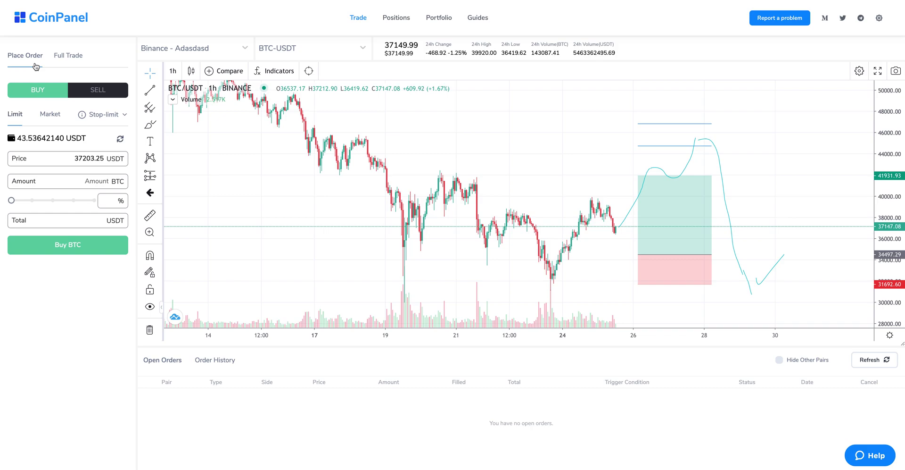
click(67, 61)
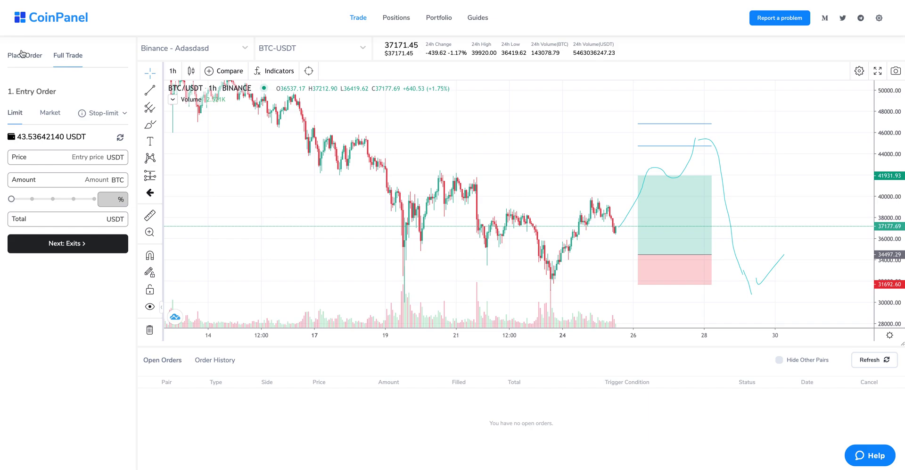
click(45, 52)
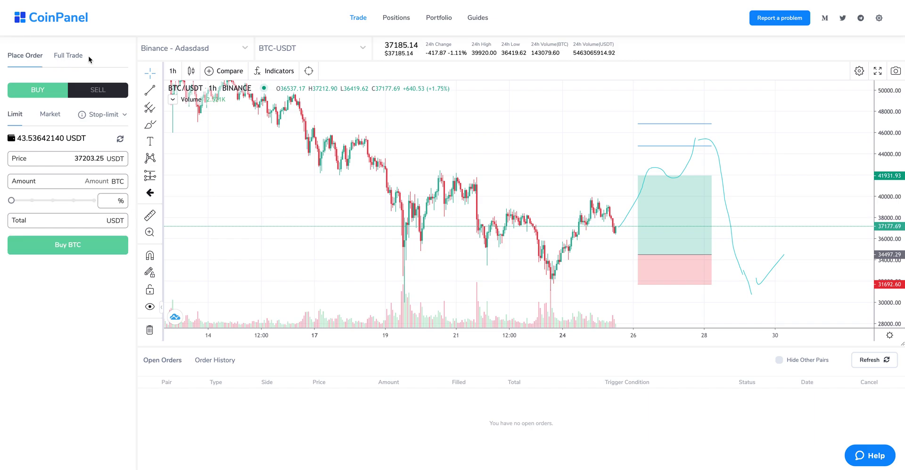
click(90, 94)
click(52, 95)
click(88, 90)
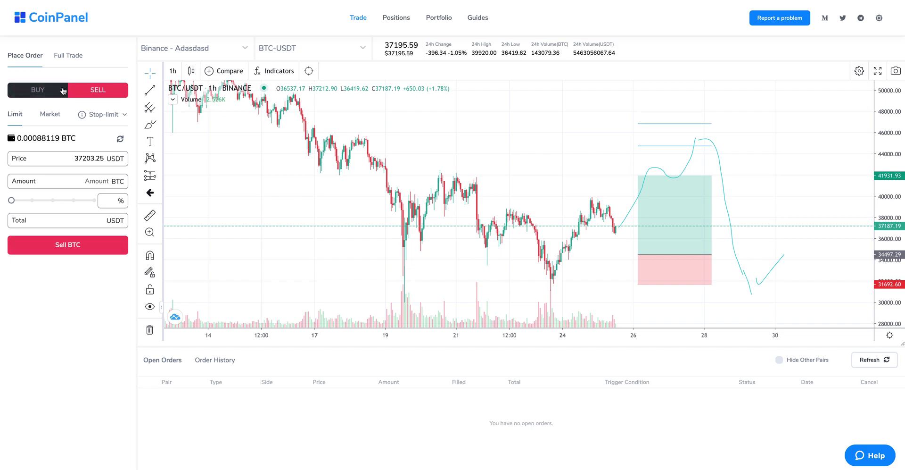
click(54, 91)
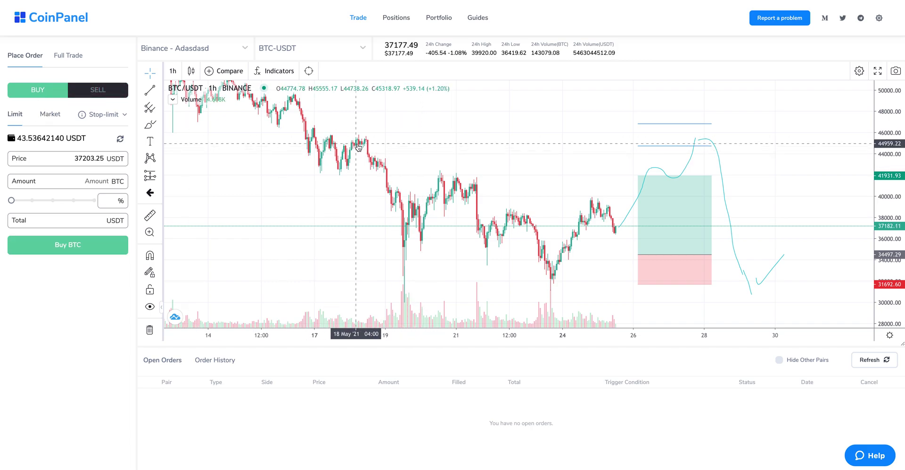
scroll(457, 91, down, 1)
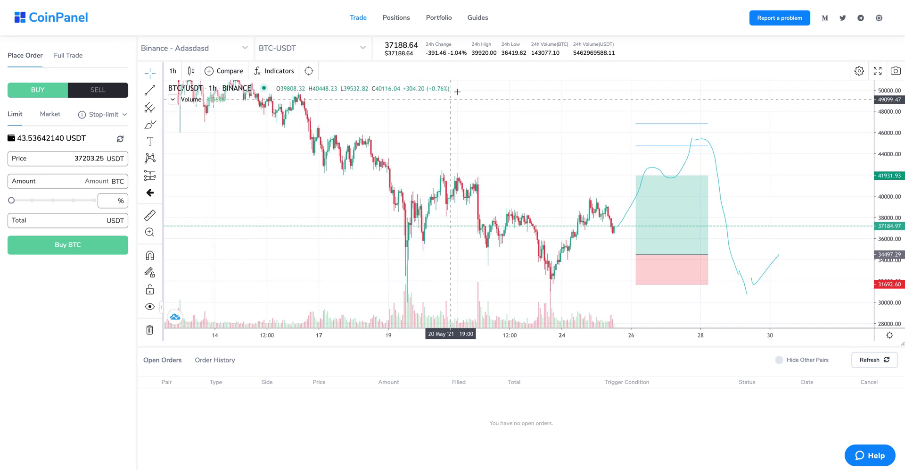
Check the portfolio, then delete the long-position drawing and the three freehand curve strokes.
click(440, 18)
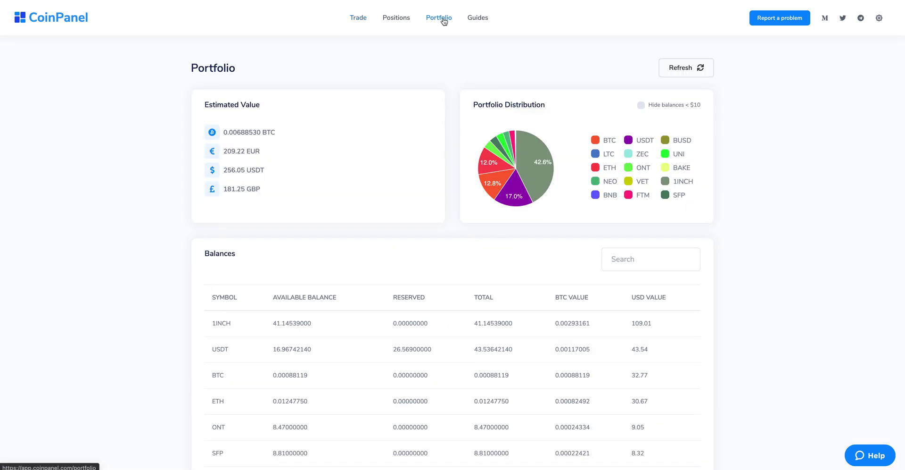
click(359, 19)
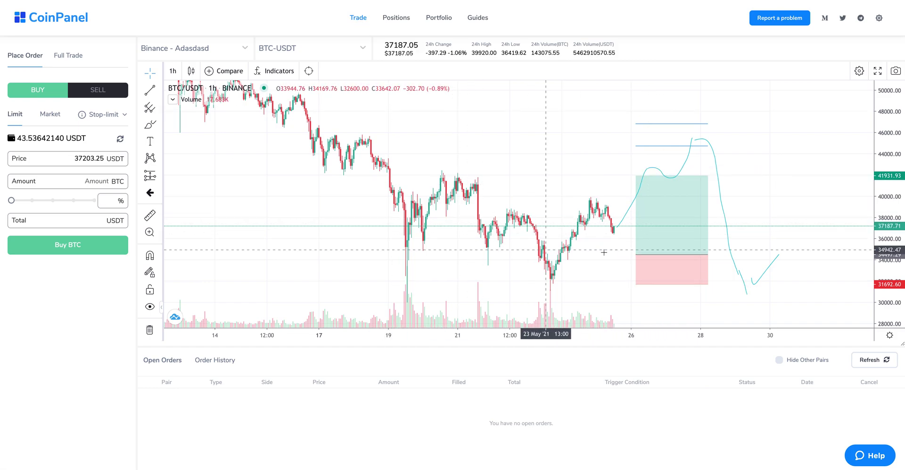
click(659, 235)
key(Delete)
click(629, 207)
key(Delete)
click(674, 180)
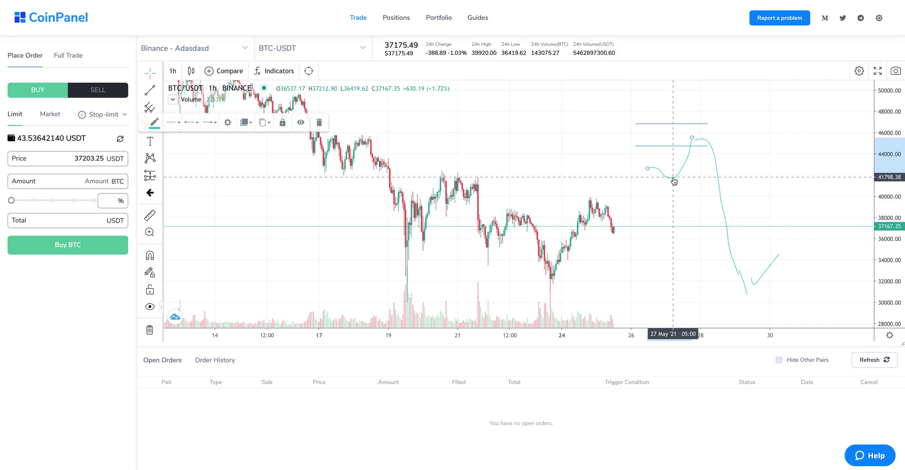
key(Delete)
click(720, 182)
key(Delete)
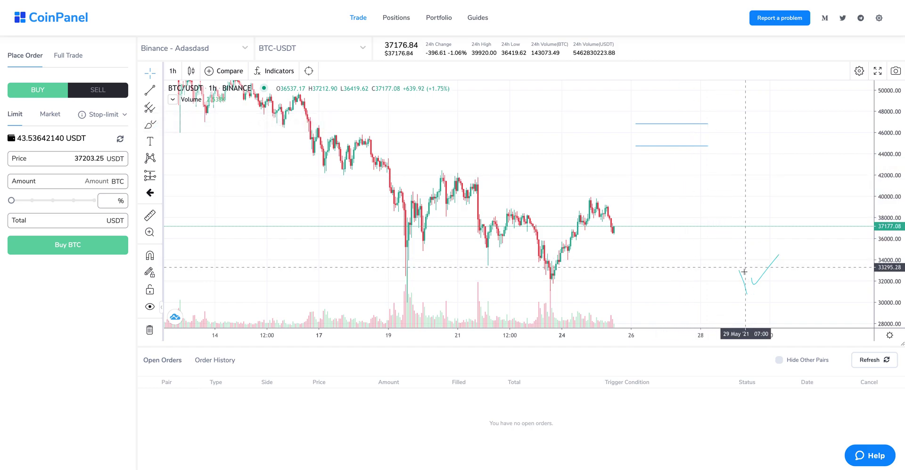
Delete the check mark and both horizontal lines, rescale prices to 24000–48000, and switch to selling BTC.
click(743, 281)
key(Delete)
click(764, 273)
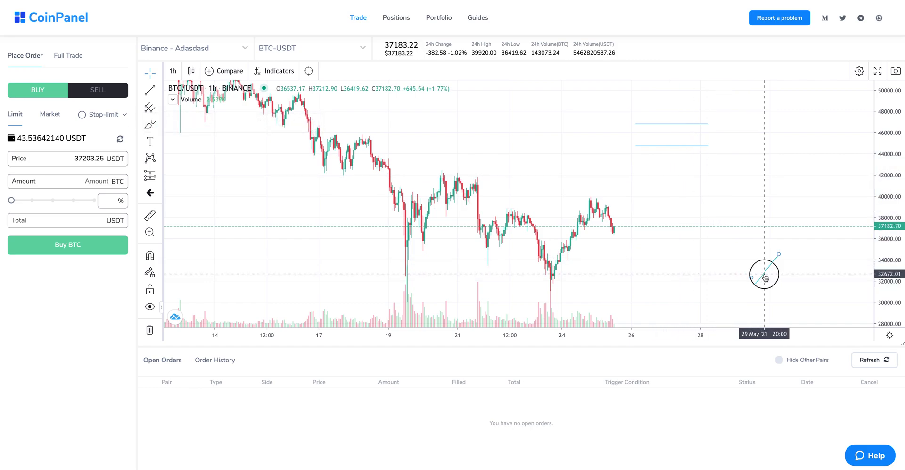
key(Delete)
click(661, 146)
key(Delete)
click(672, 124)
key(Delete)
drag(886, 147, 808, 127)
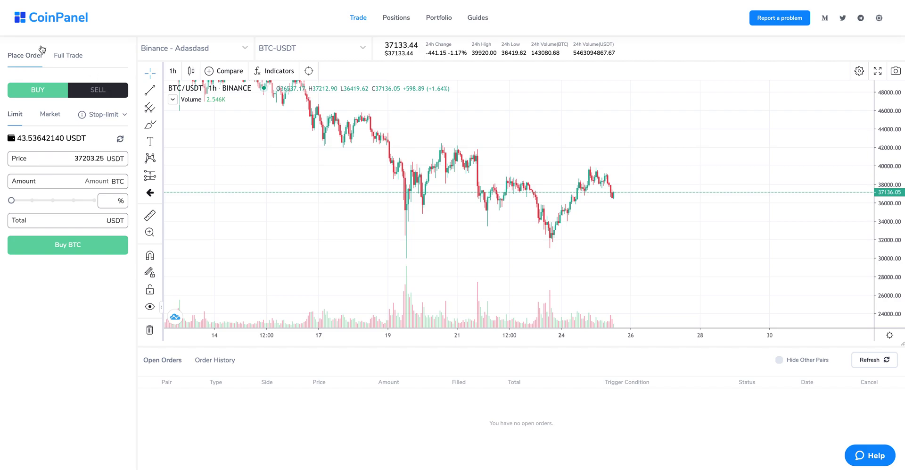
click(96, 89)
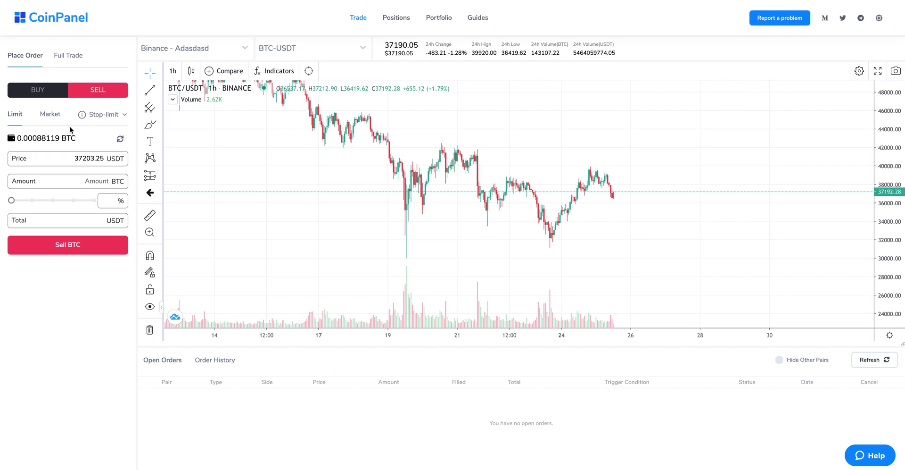
Place a stop-market sell of 99% of the BTC balance (0.000872 BTC) triggering at 32000 USDT.
click(124, 121)
click(123, 119)
click(129, 120)
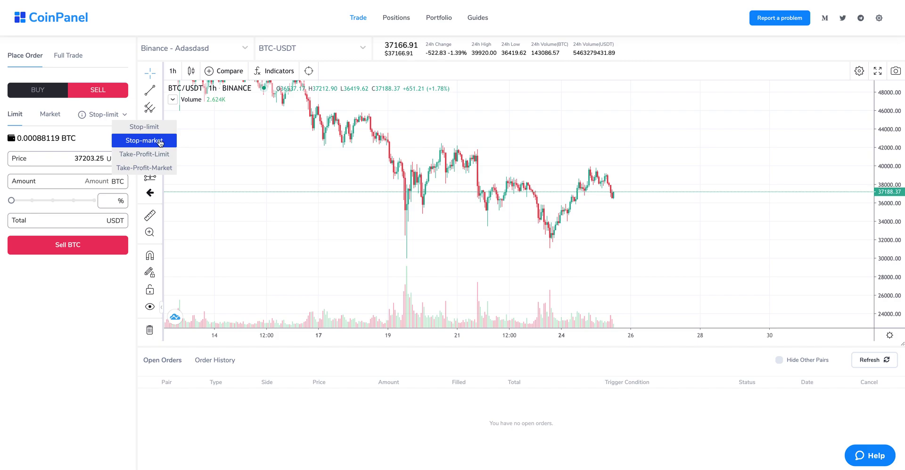
click(150, 141)
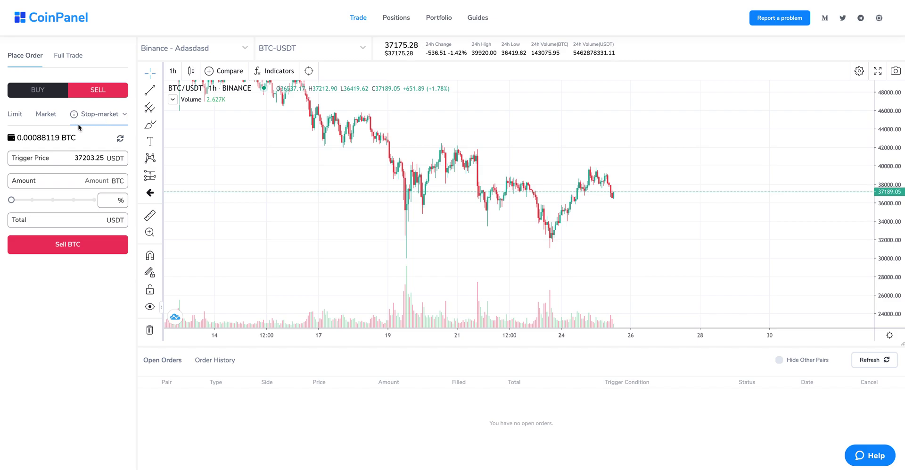
double_click(89, 157)
text(32000)
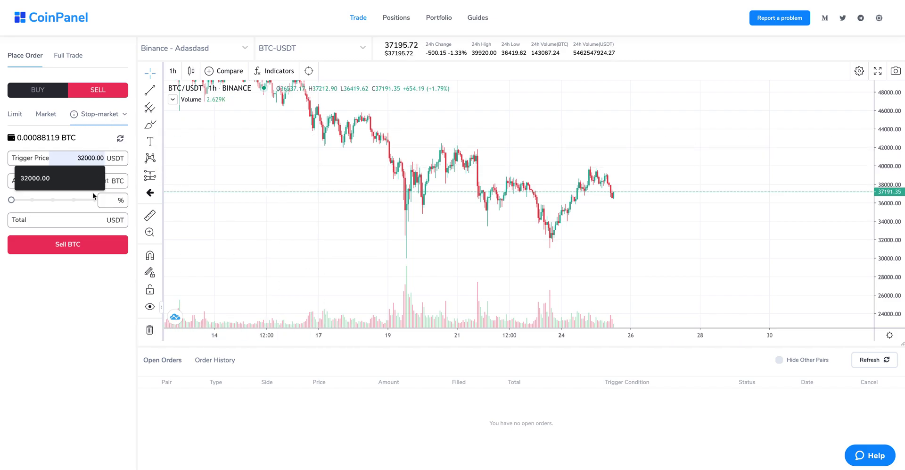
click(92, 200)
click(99, 241)
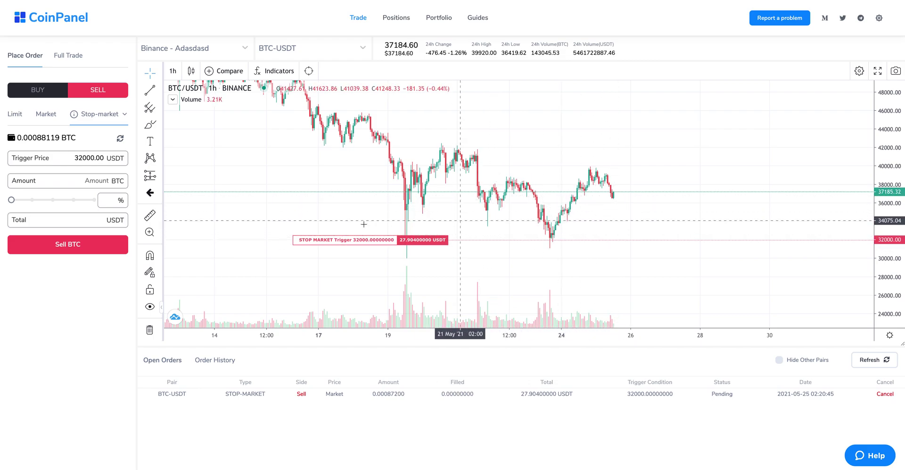
mouse_move(345, 242)
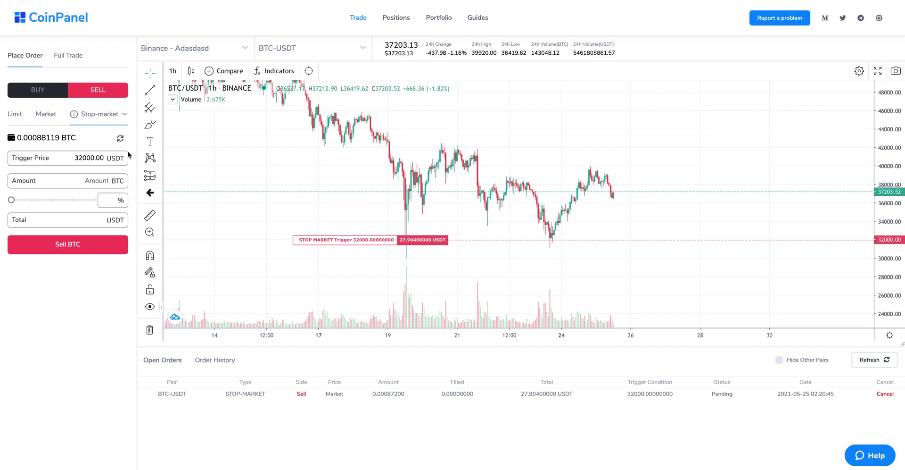
Place a take-profit market sell of 100% of the BTC balance triggering at 40000 USDT.
click(124, 115)
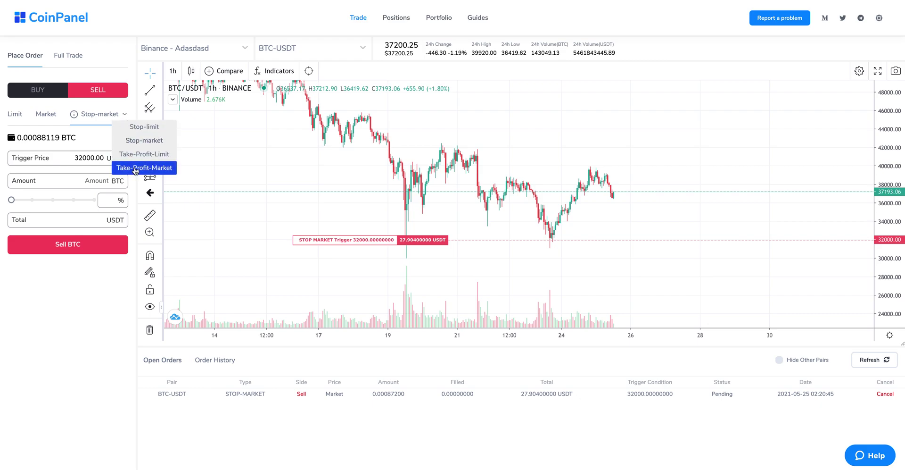
click(145, 169)
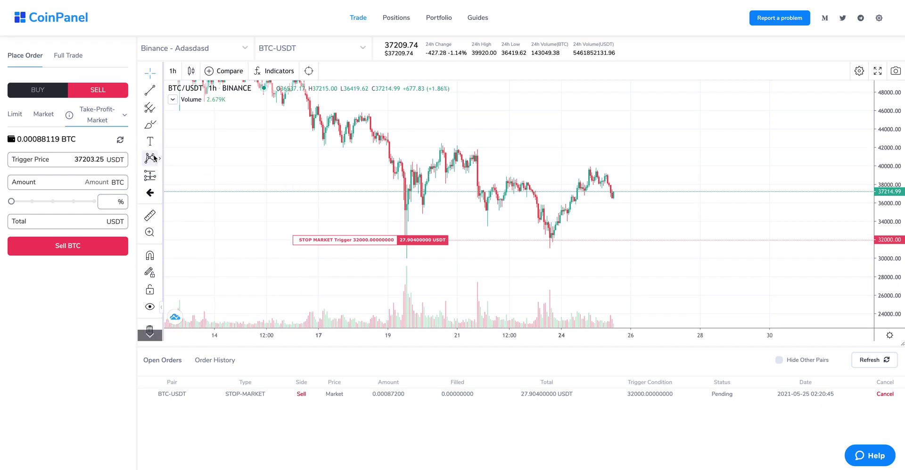
double_click(83, 159)
text(40000)
drag(66, 201, 99, 208)
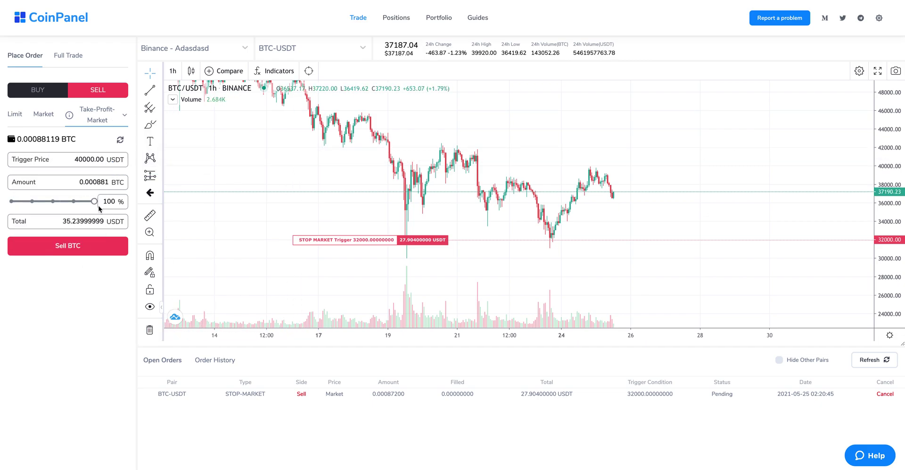
click(77, 243)
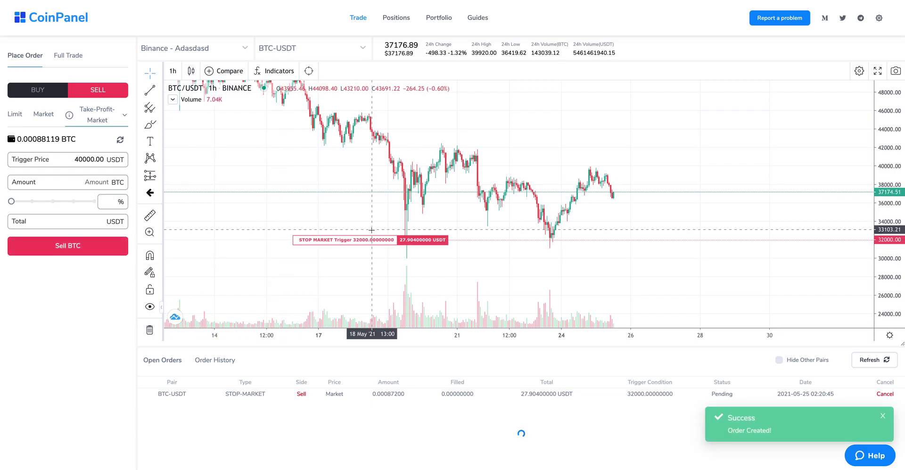
scroll(509, 208, down, 3)
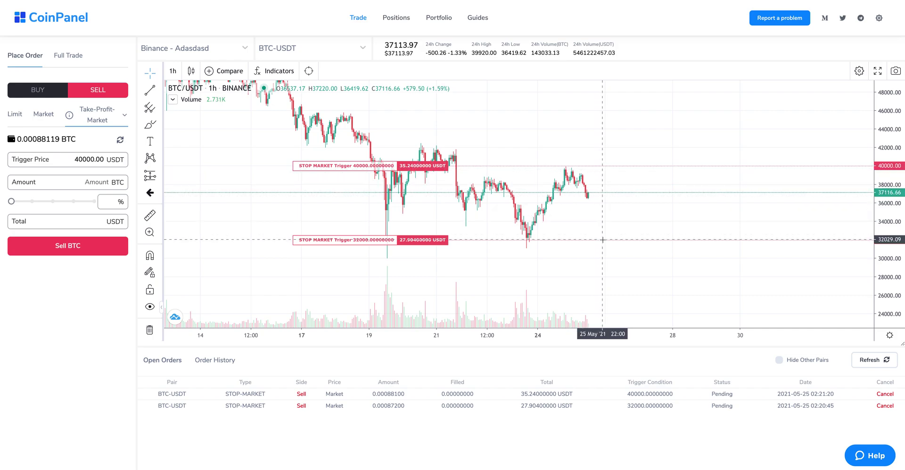
Switch the order type back to Stop-market and go to the Positions page.
click(124, 116)
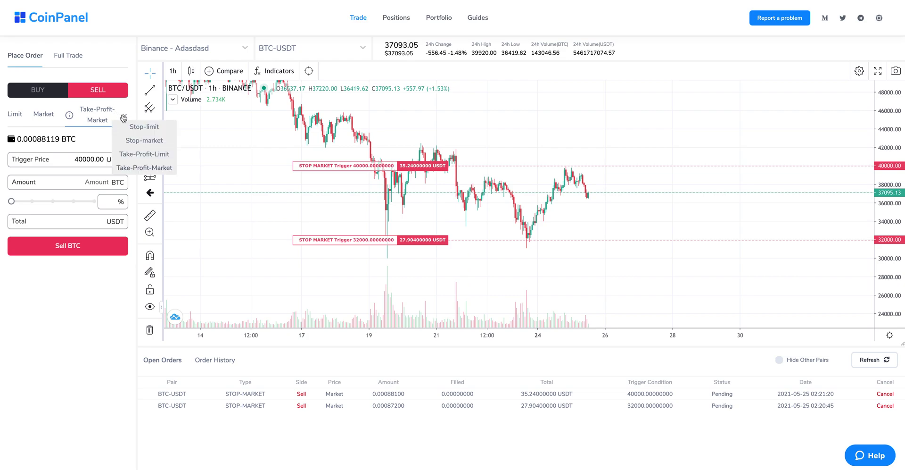
click(156, 142)
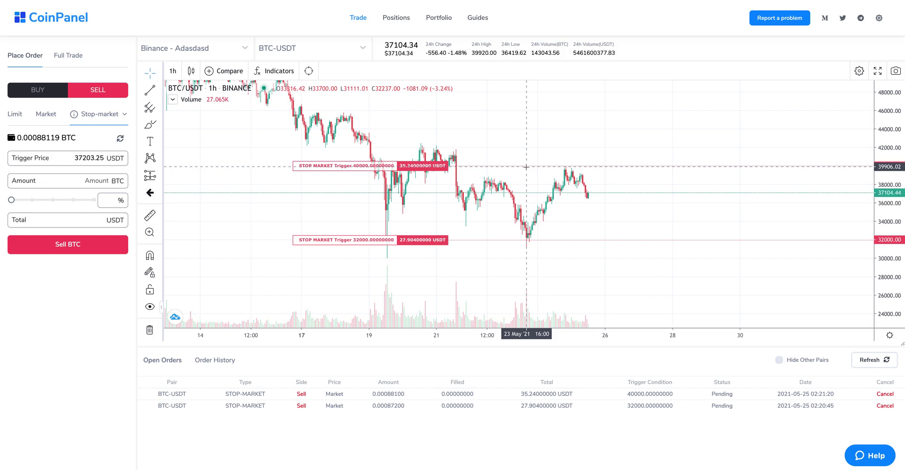
click(397, 18)
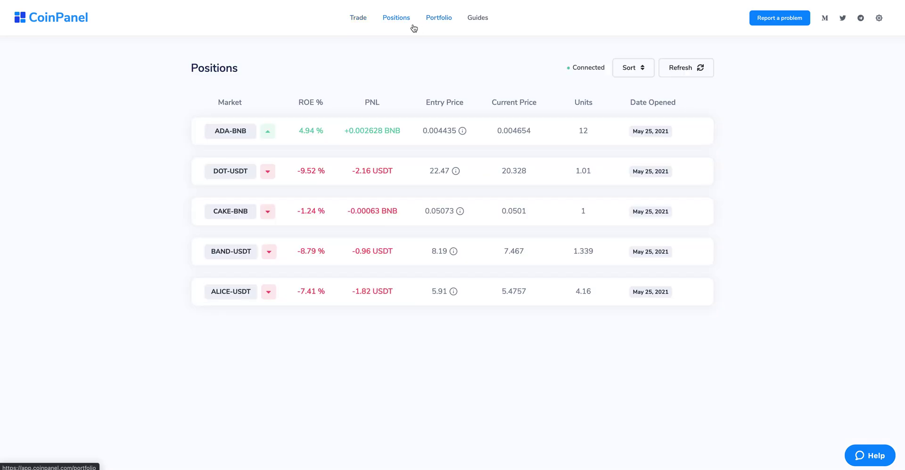
Review the five positions (ADA-BNB, DOT-USDT, CAKE-BNB, BAND-USDT, ALICE-USDT), then open Portfolio.
click(364, 18)
click(390, 21)
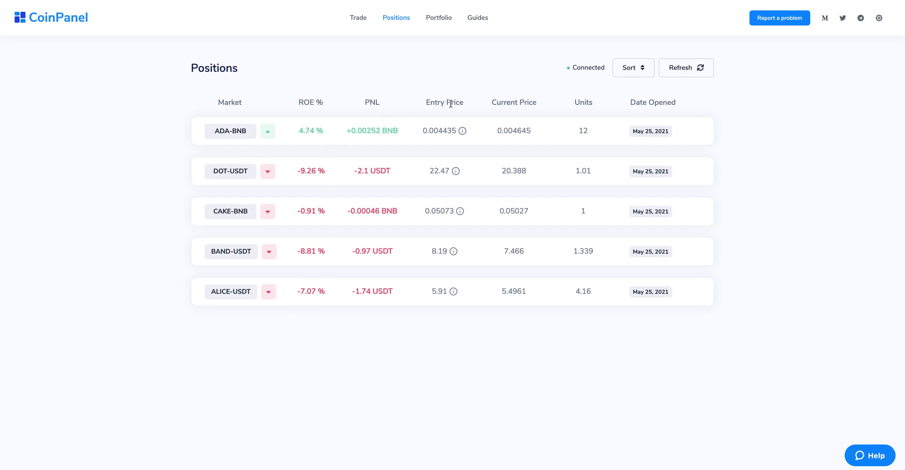
mouse_move(457, 171)
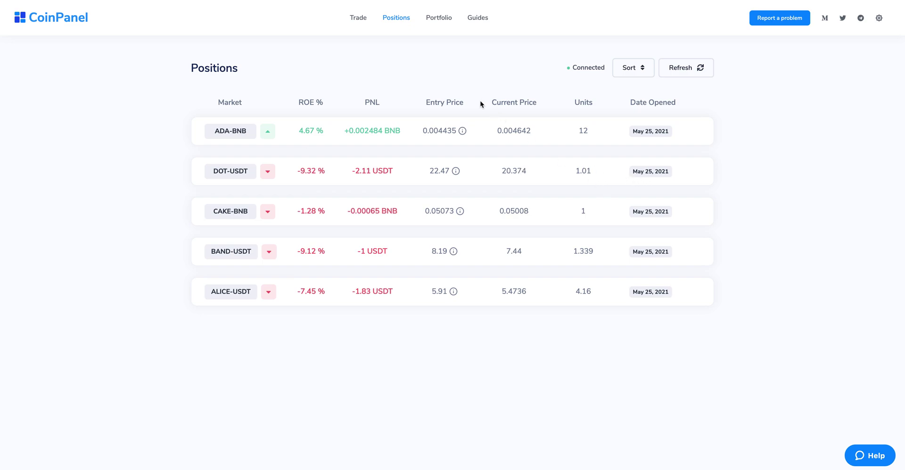
click(442, 18)
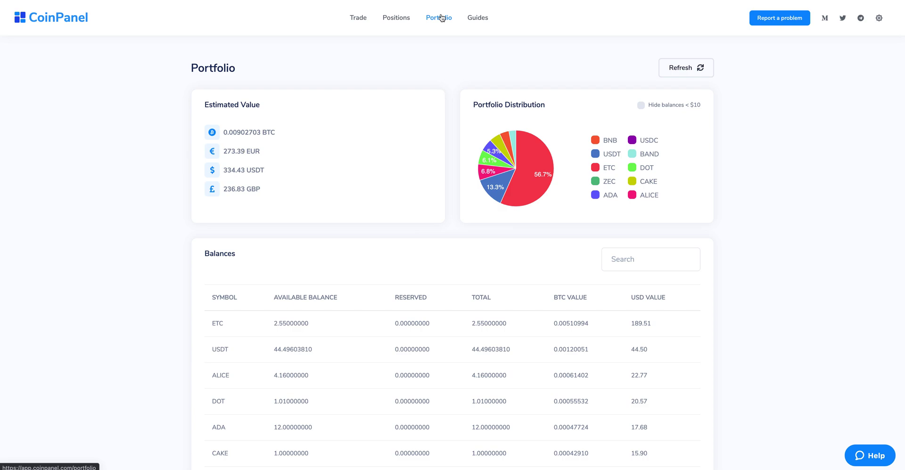